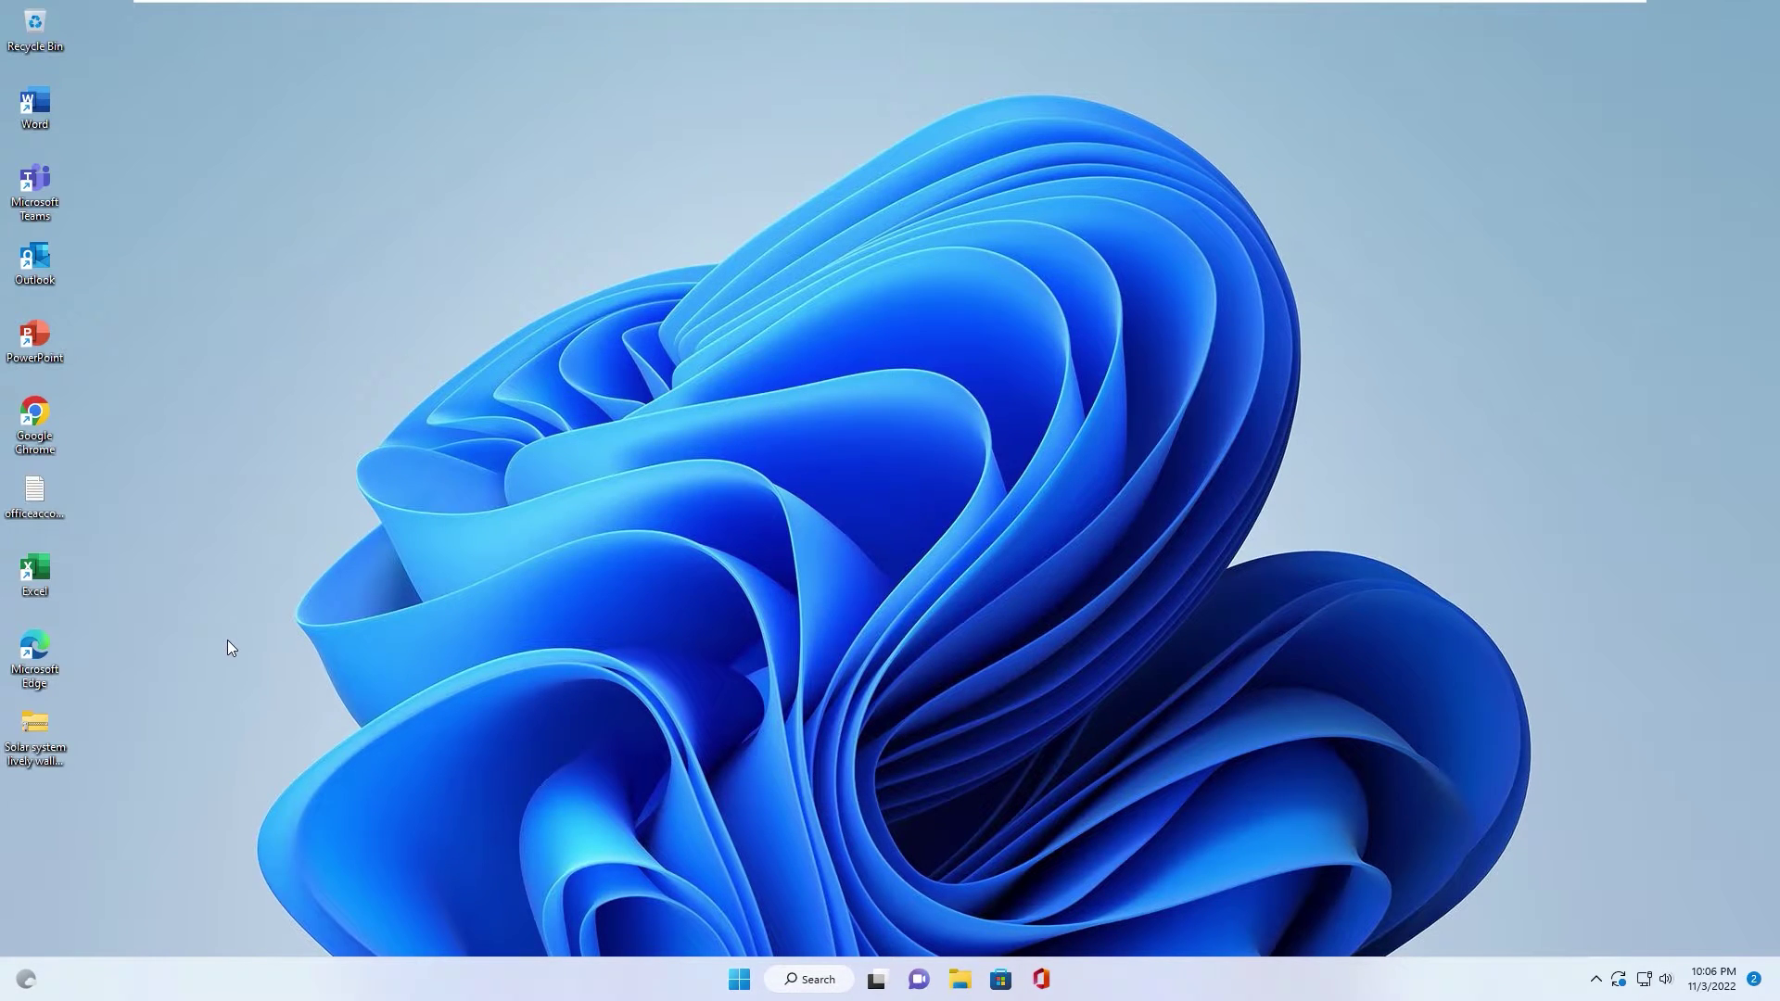
Move the wallpaper folder onto the desktop, open its inner Solar system folder, then close Explorer.
left_click_drag(52, 721, 388, 575)
right_click(390, 573)
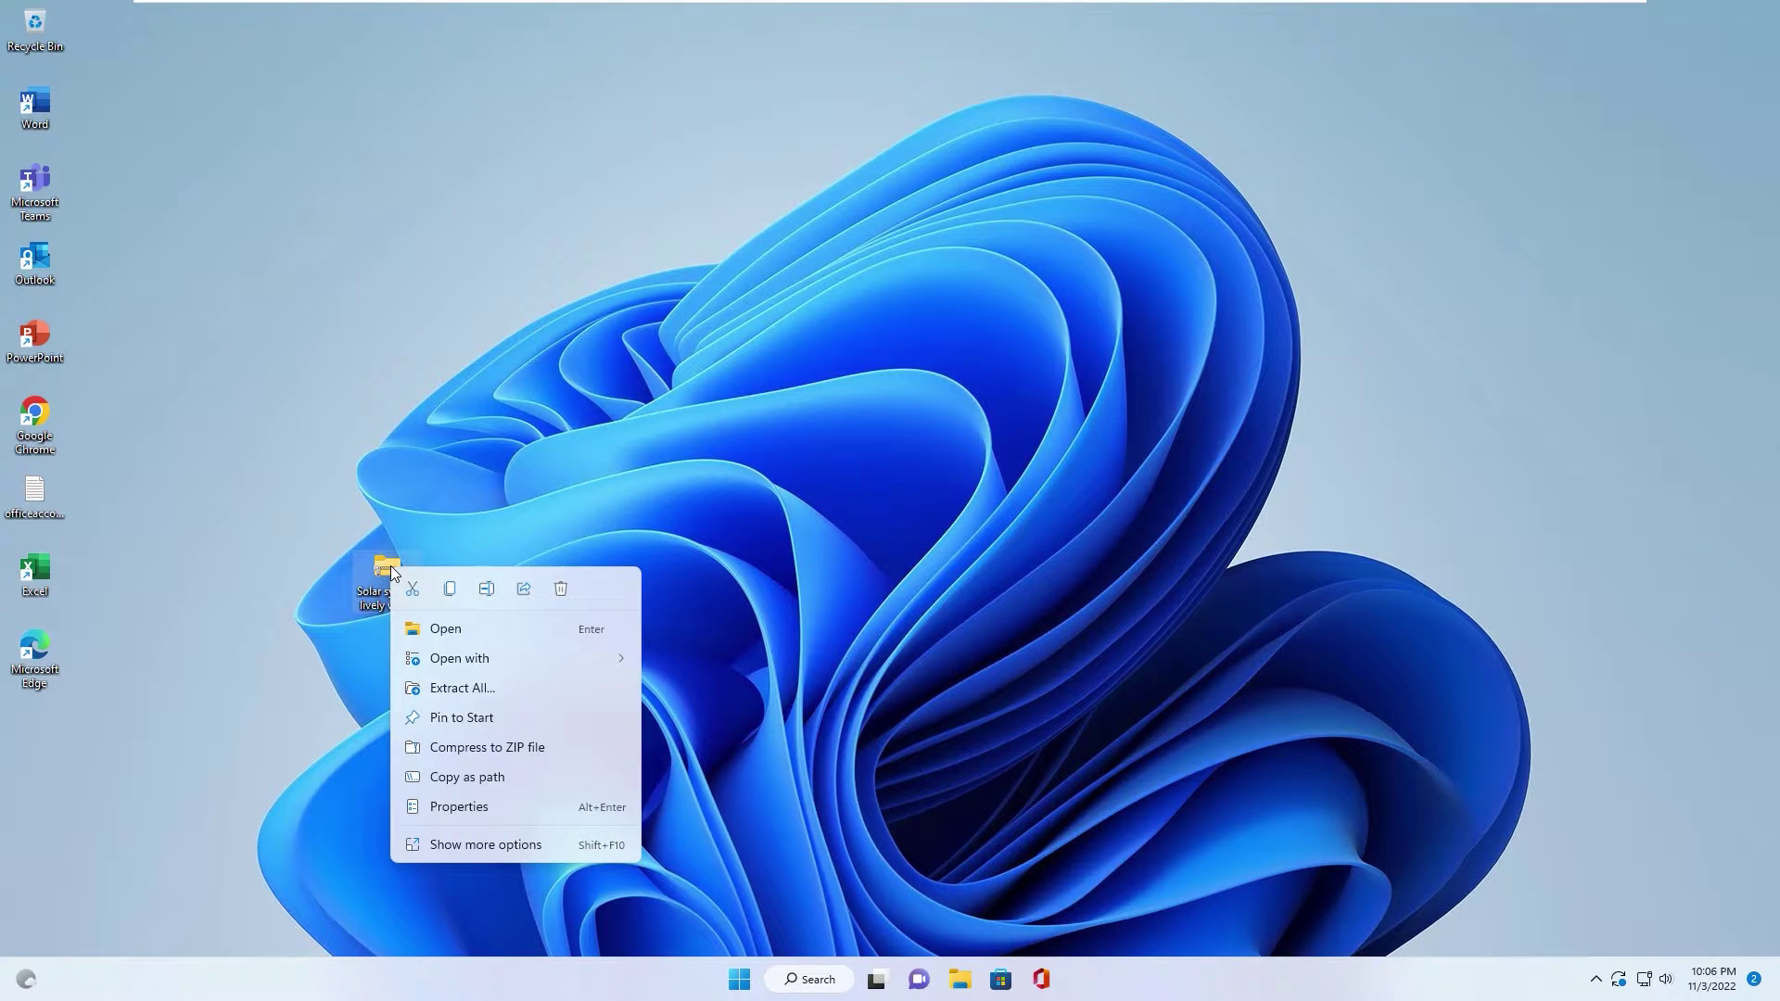
left_click(431, 623)
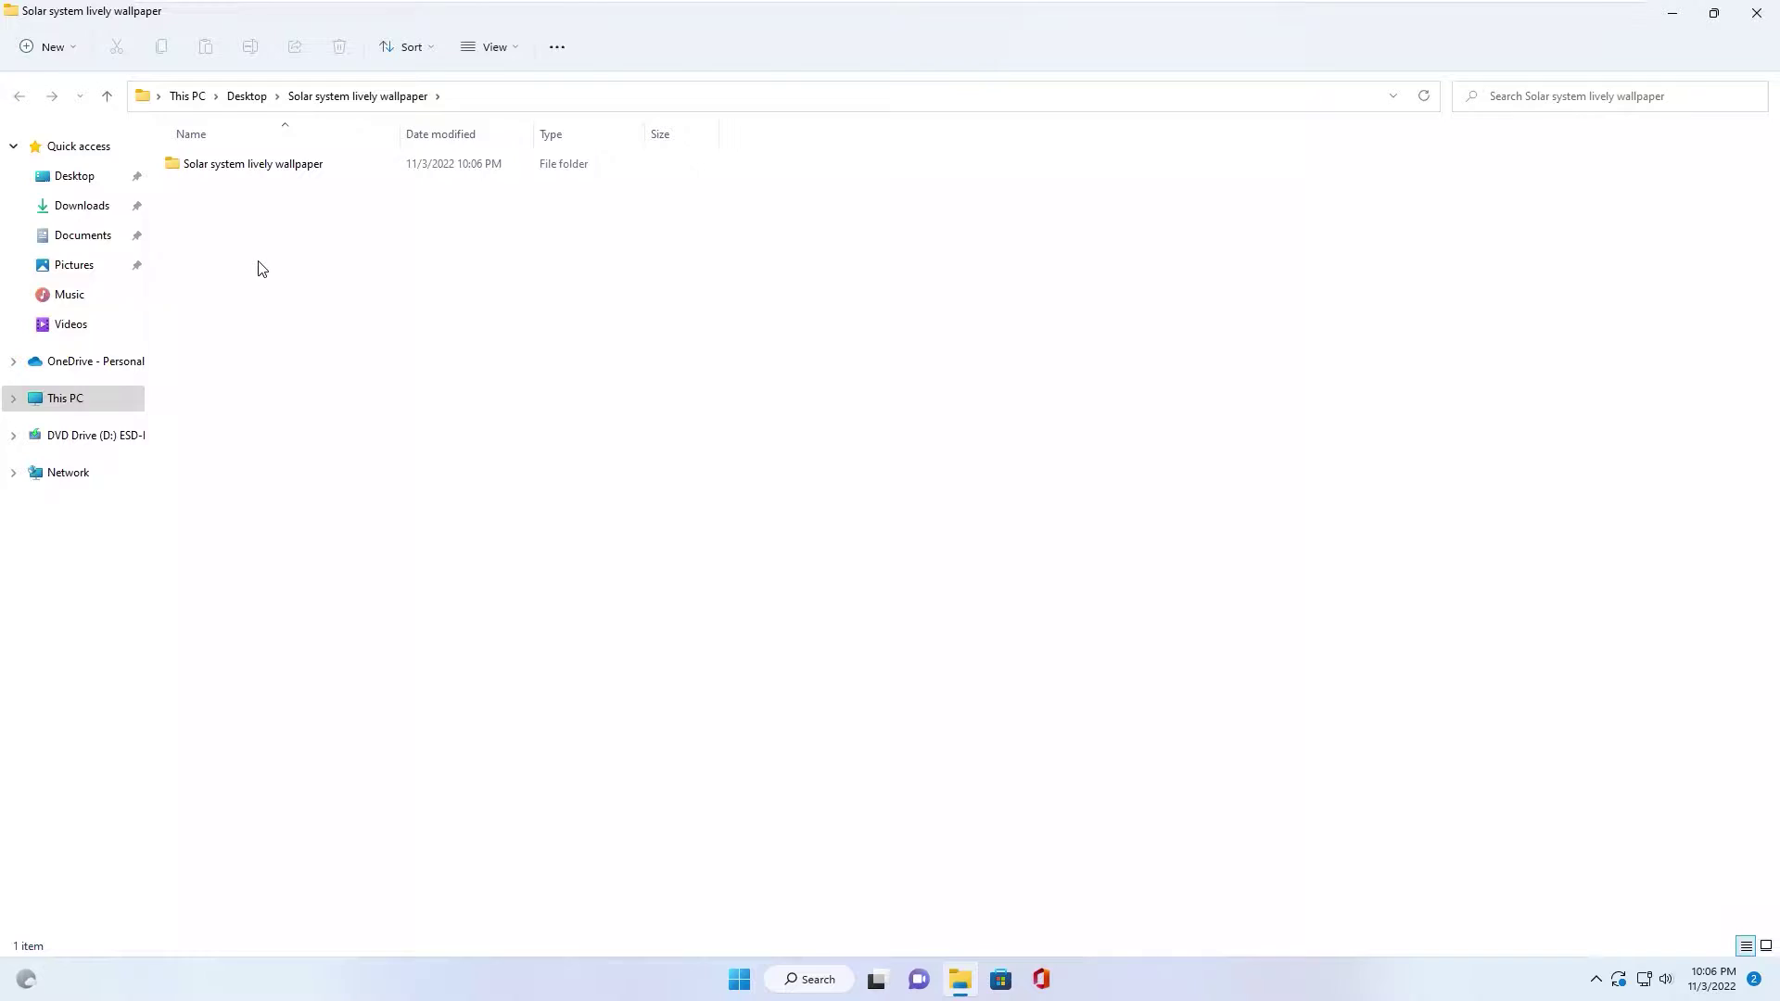
double_click(226, 171)
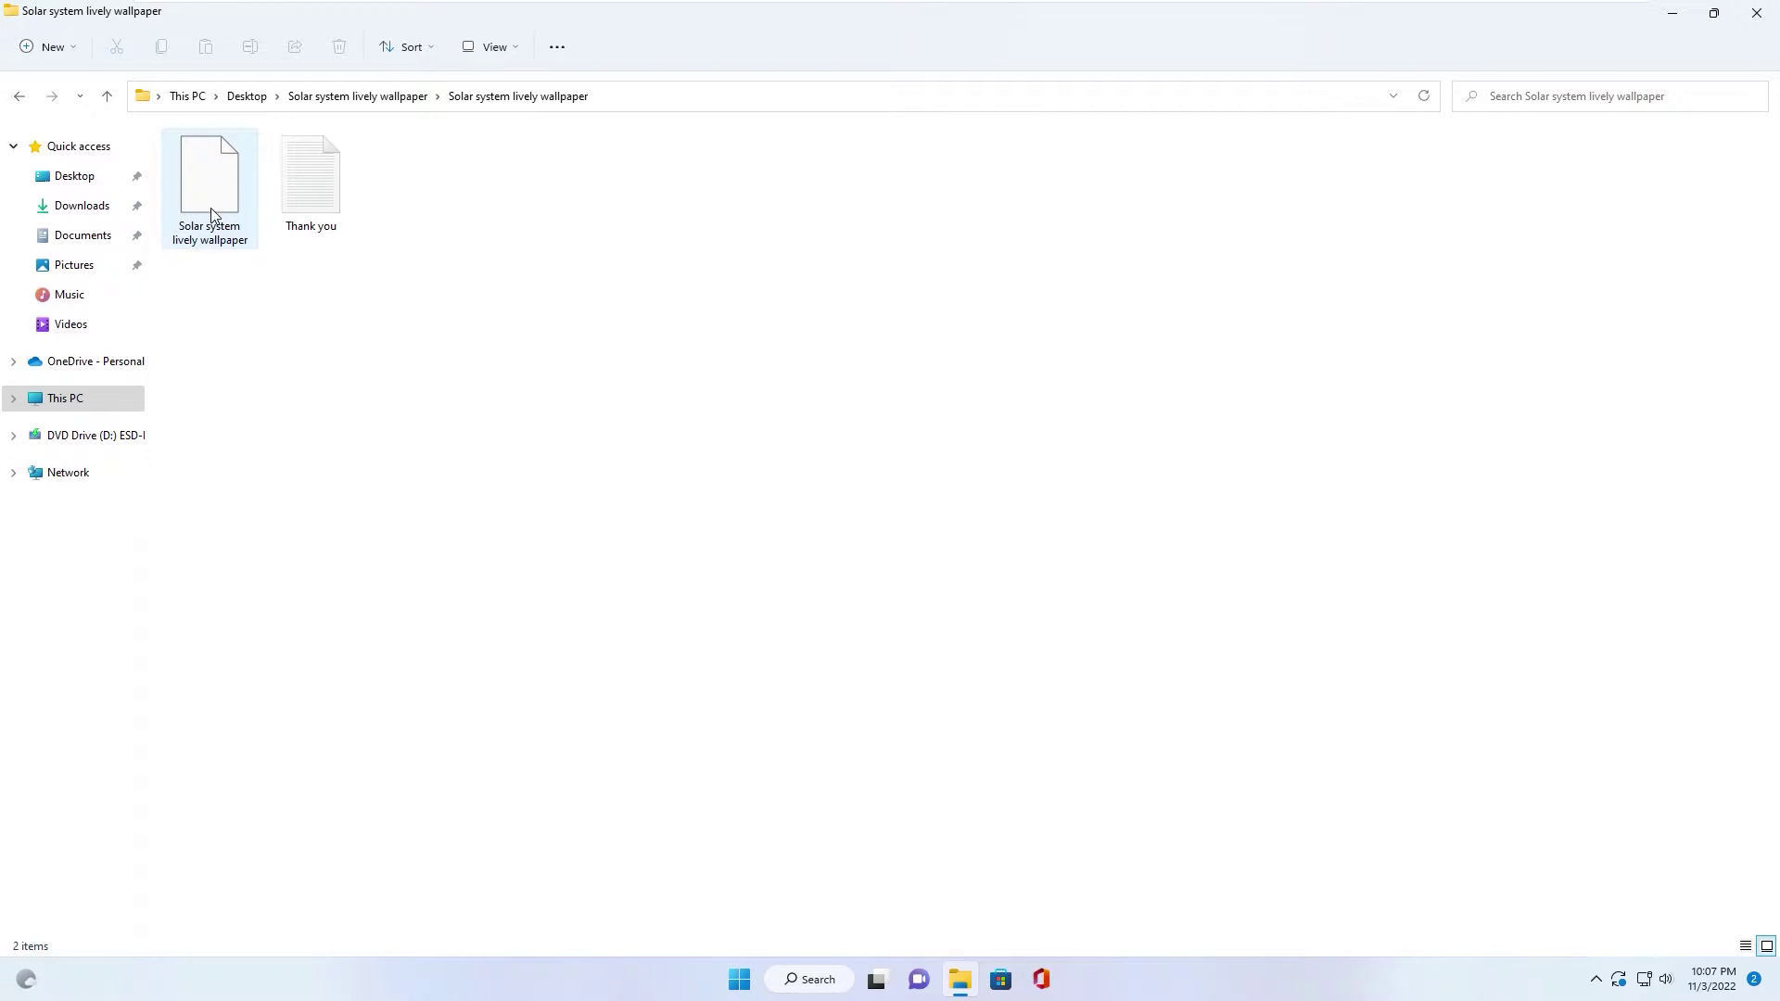
left_click(960, 979)
Search the Store for 'lively wallpaper' and install the Lively Wallpaper app.
left_click(1000, 979)
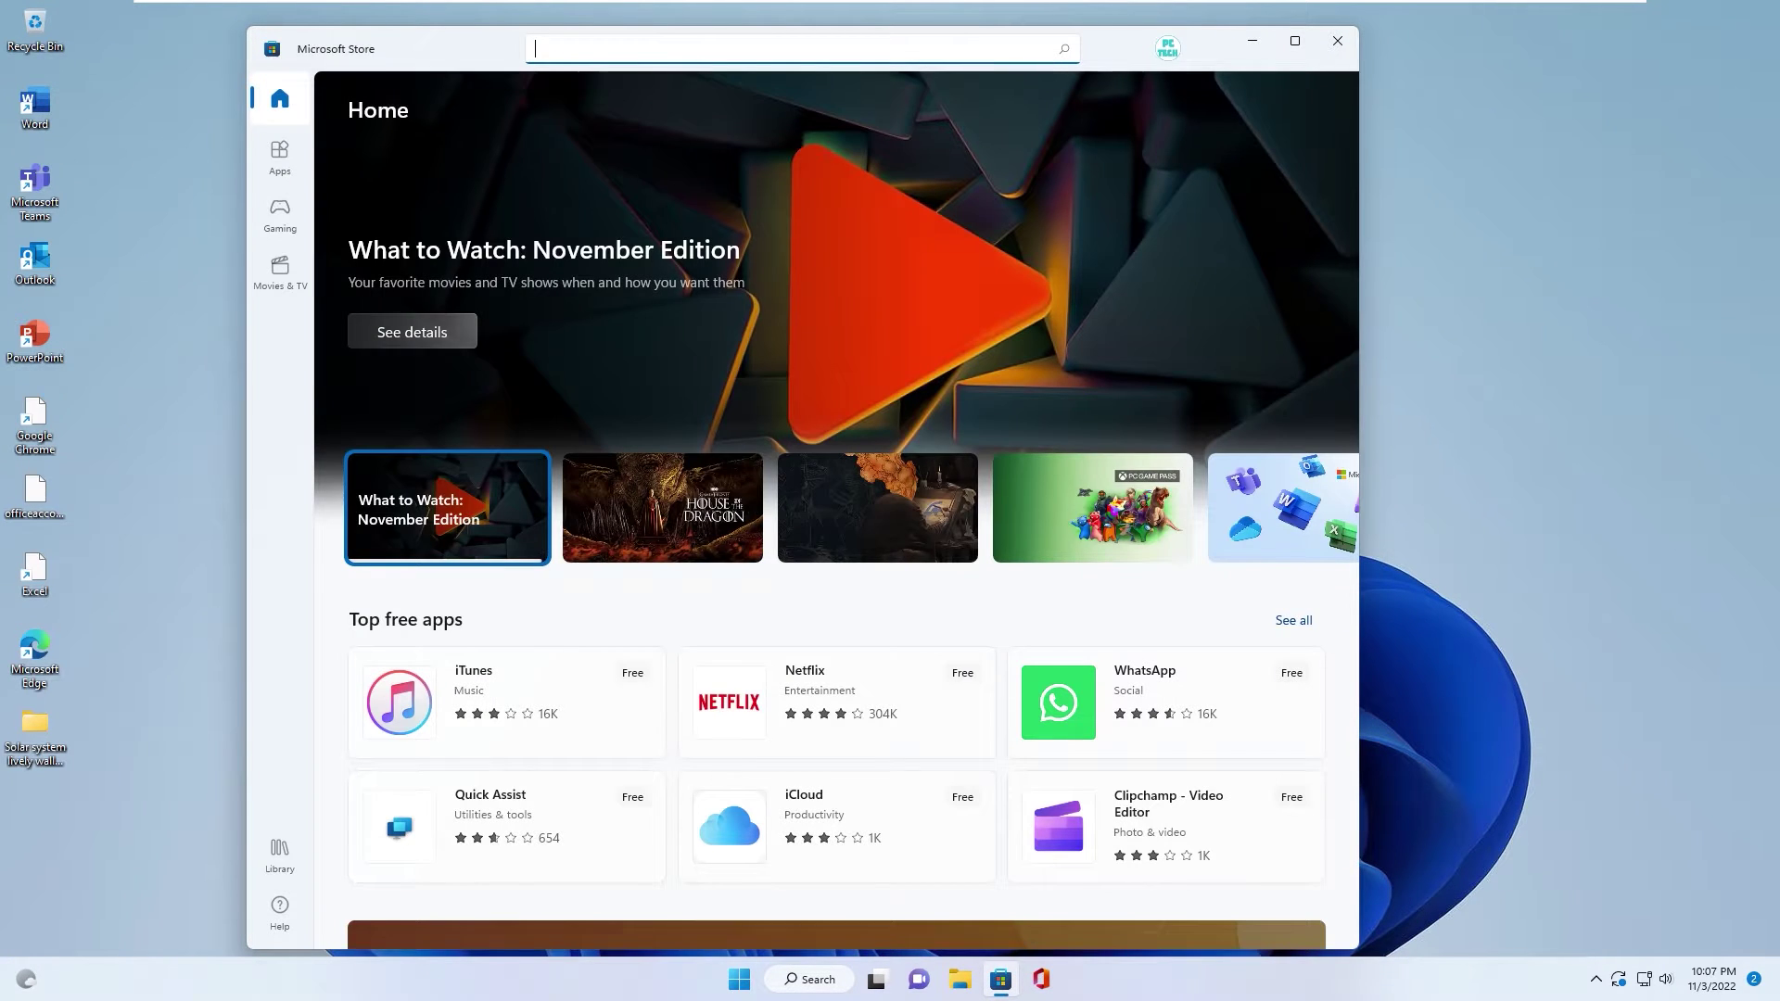
type("lively wa")
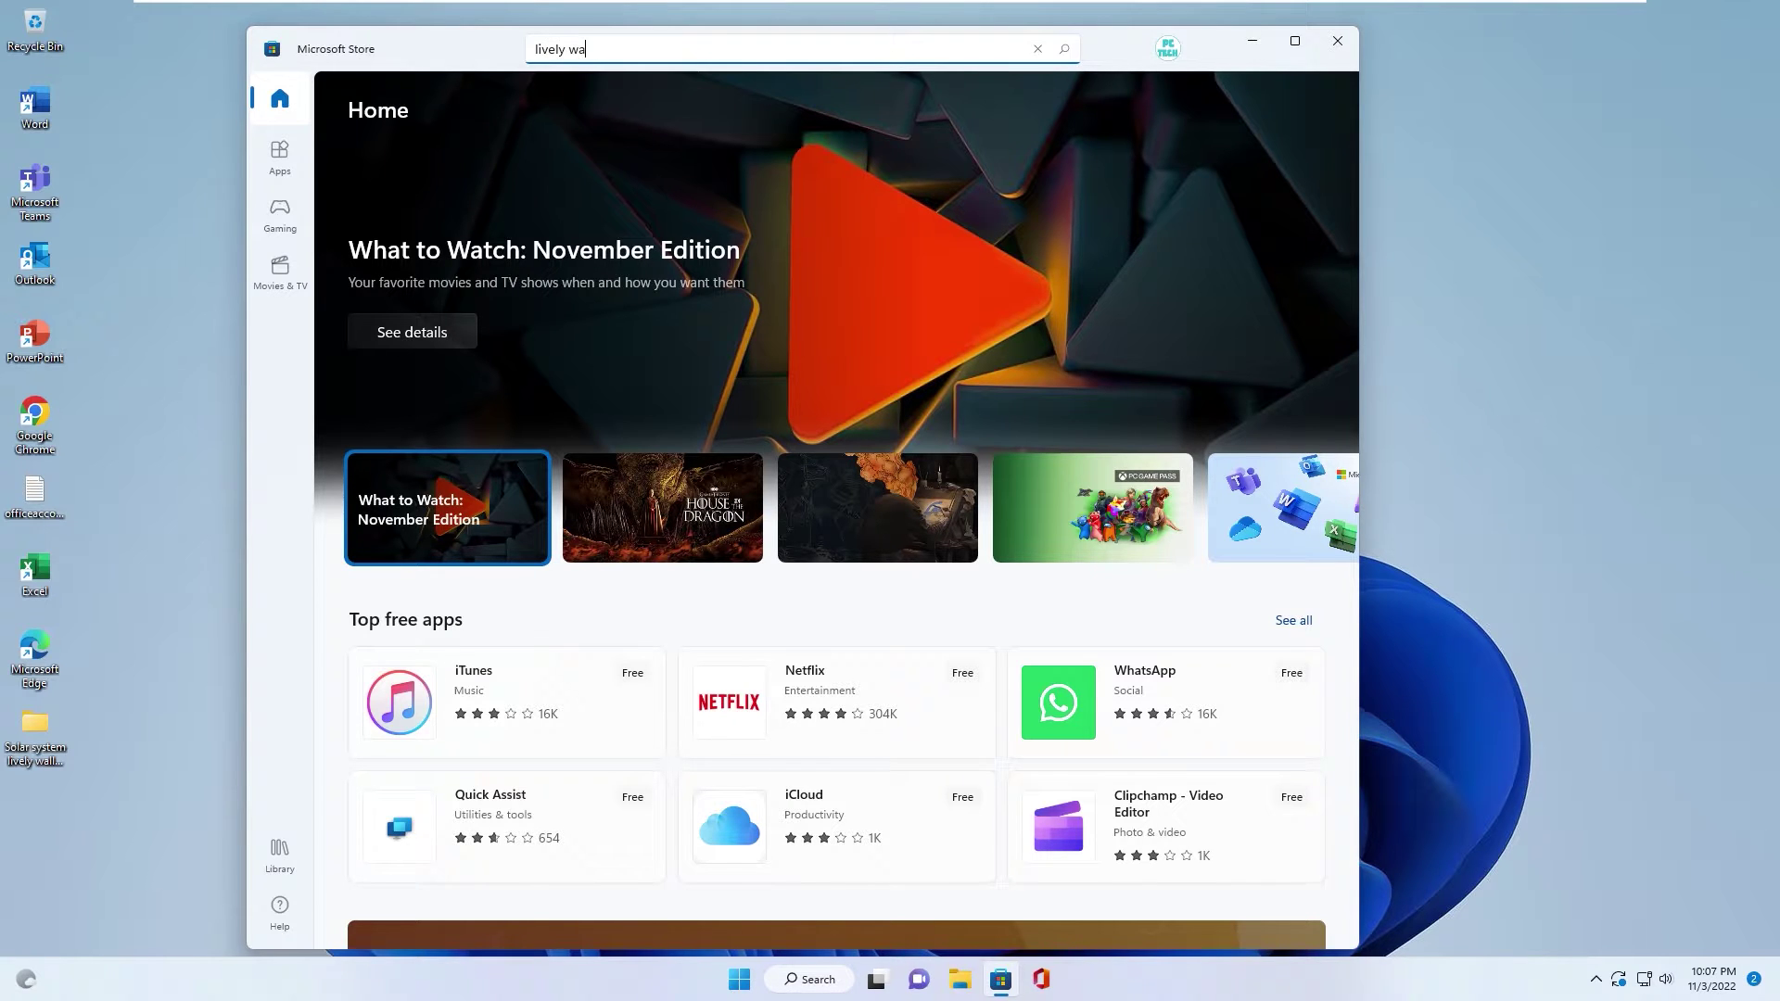
type("llpaper")
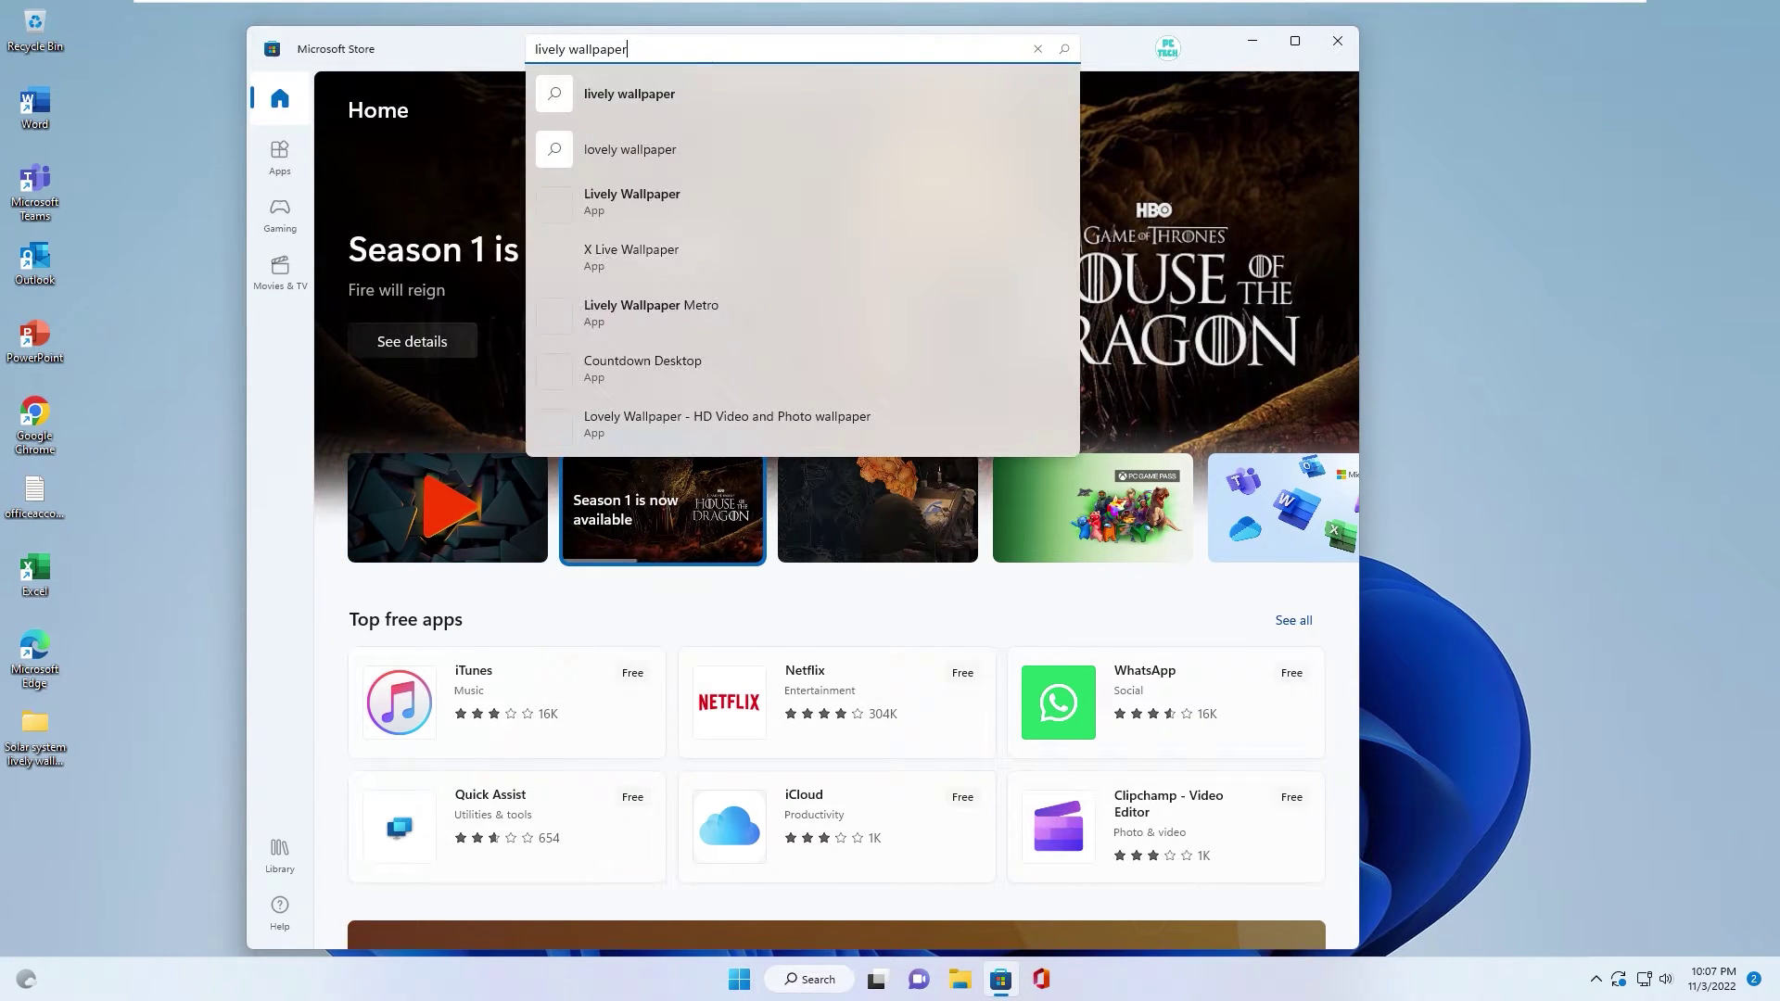
left_click(609, 206)
left_click(502, 402)
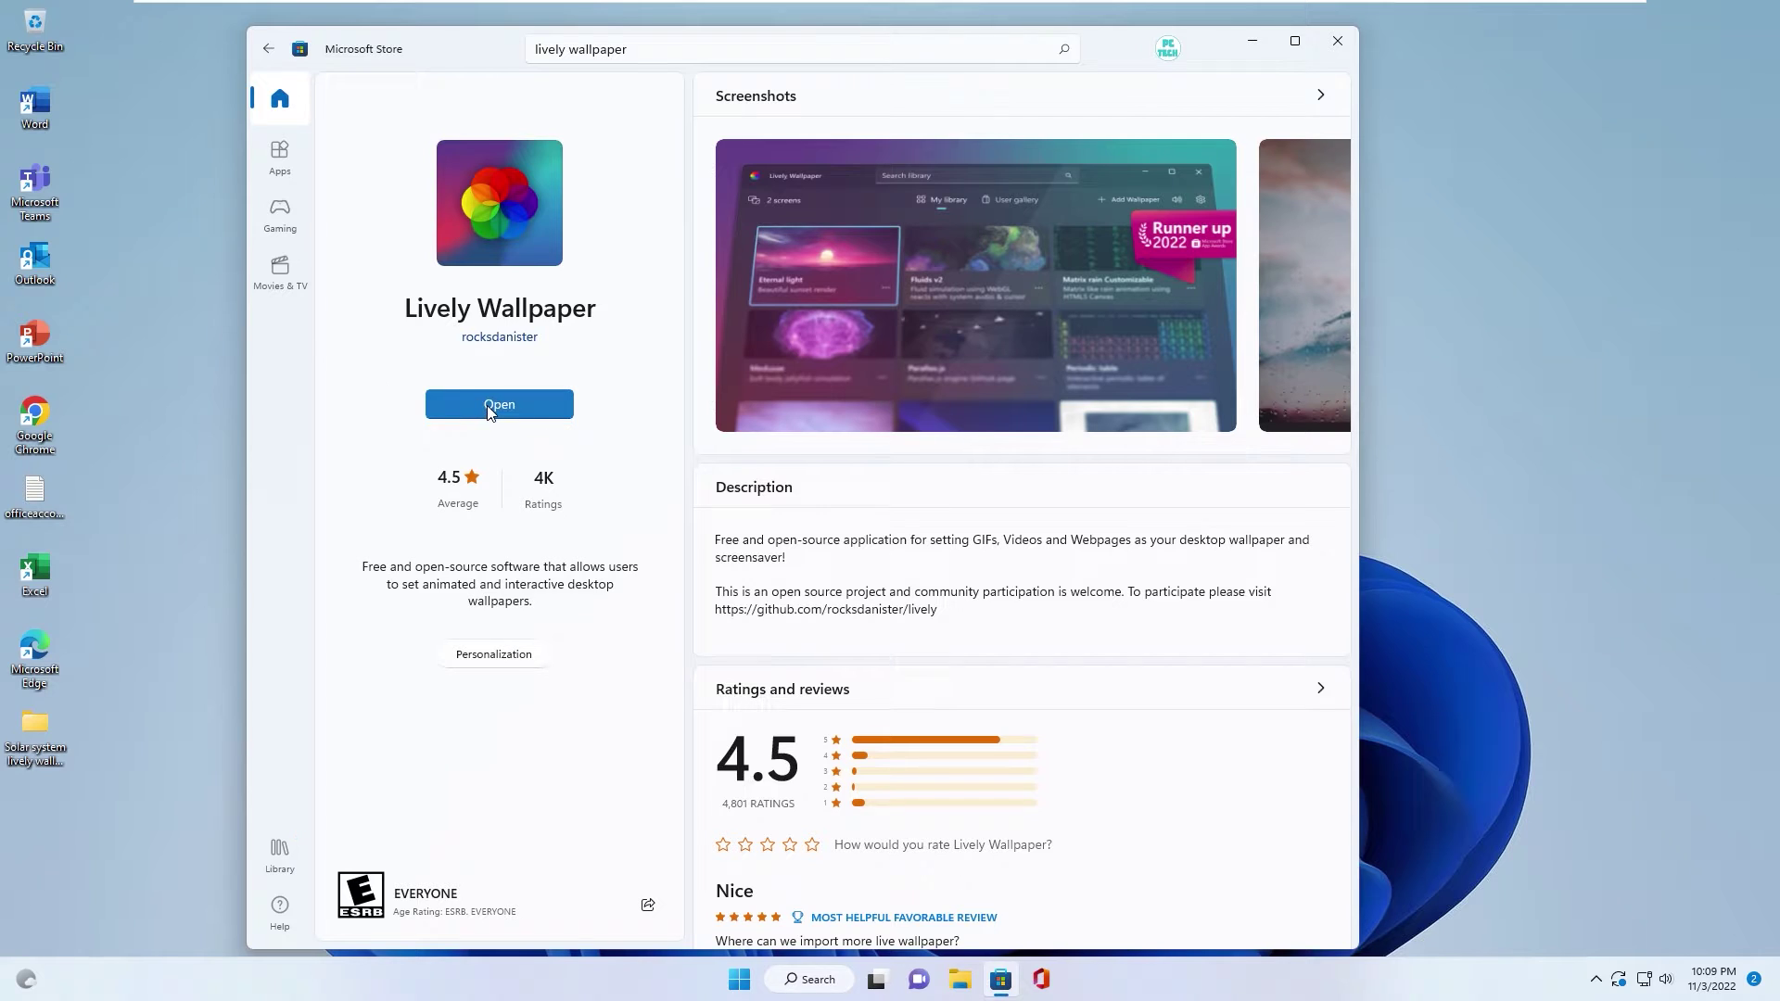
In Lively, add the solar system video from the Desktop wallpaper folder as a wallpaper.
left_click(497, 399)
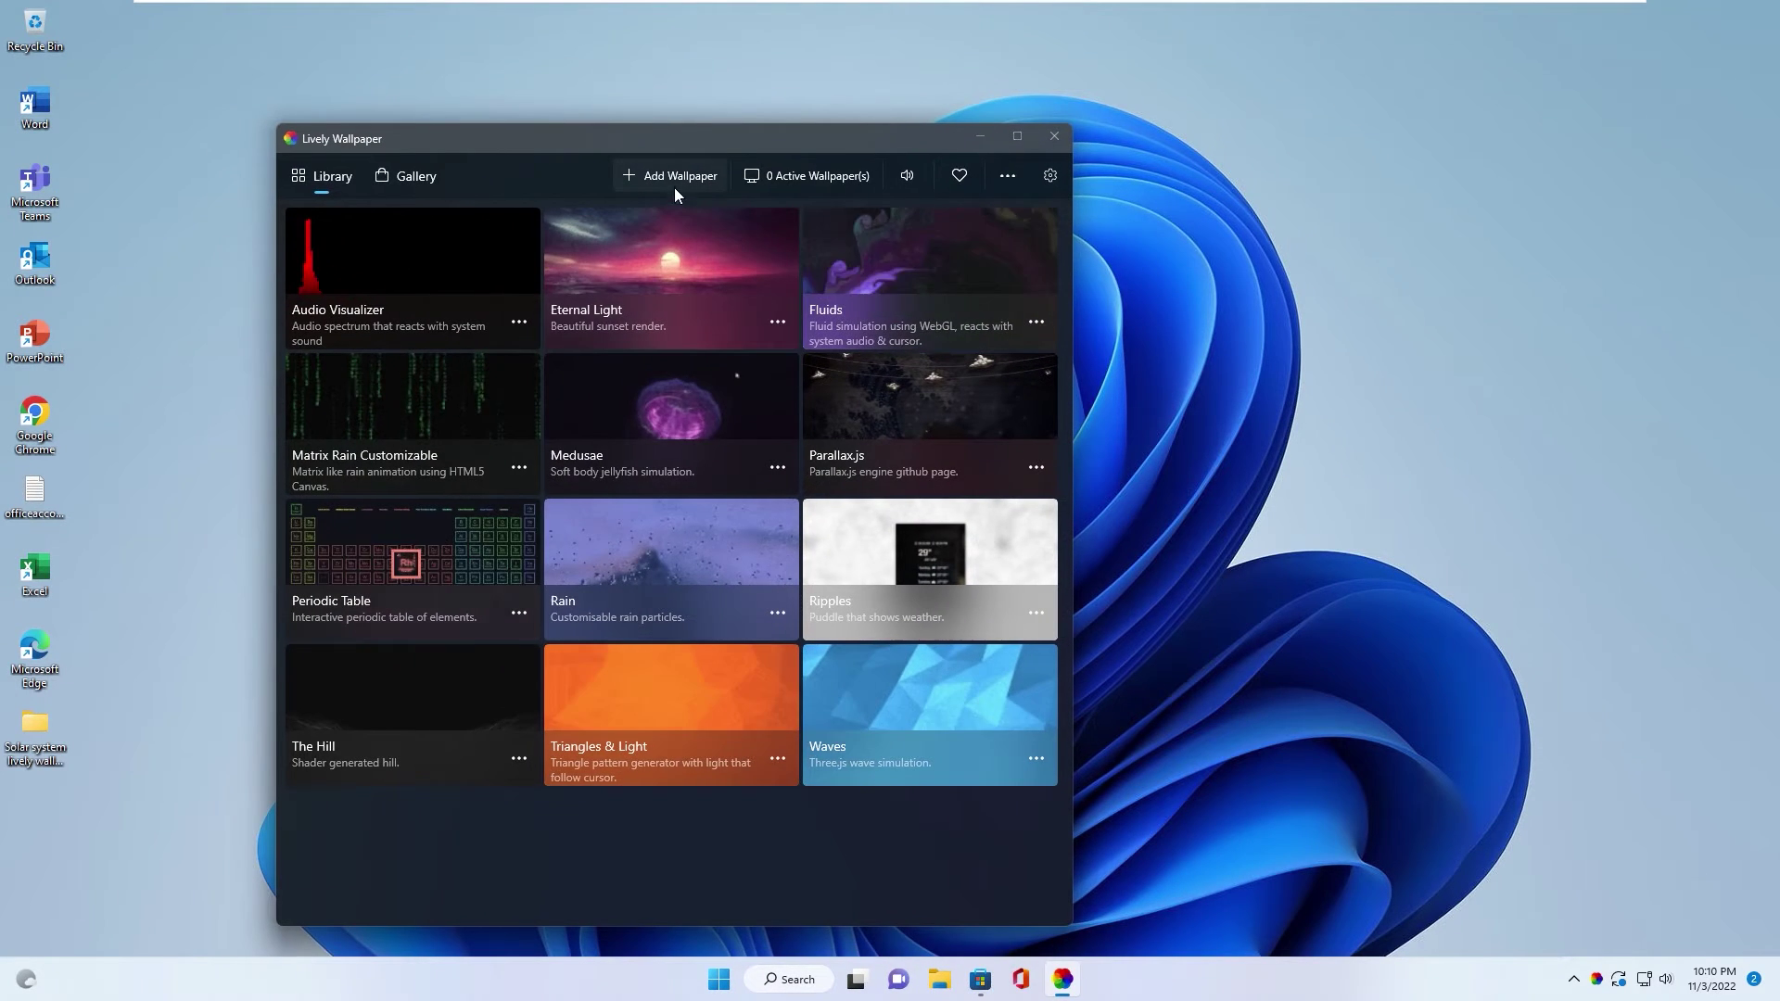
left_click(654, 174)
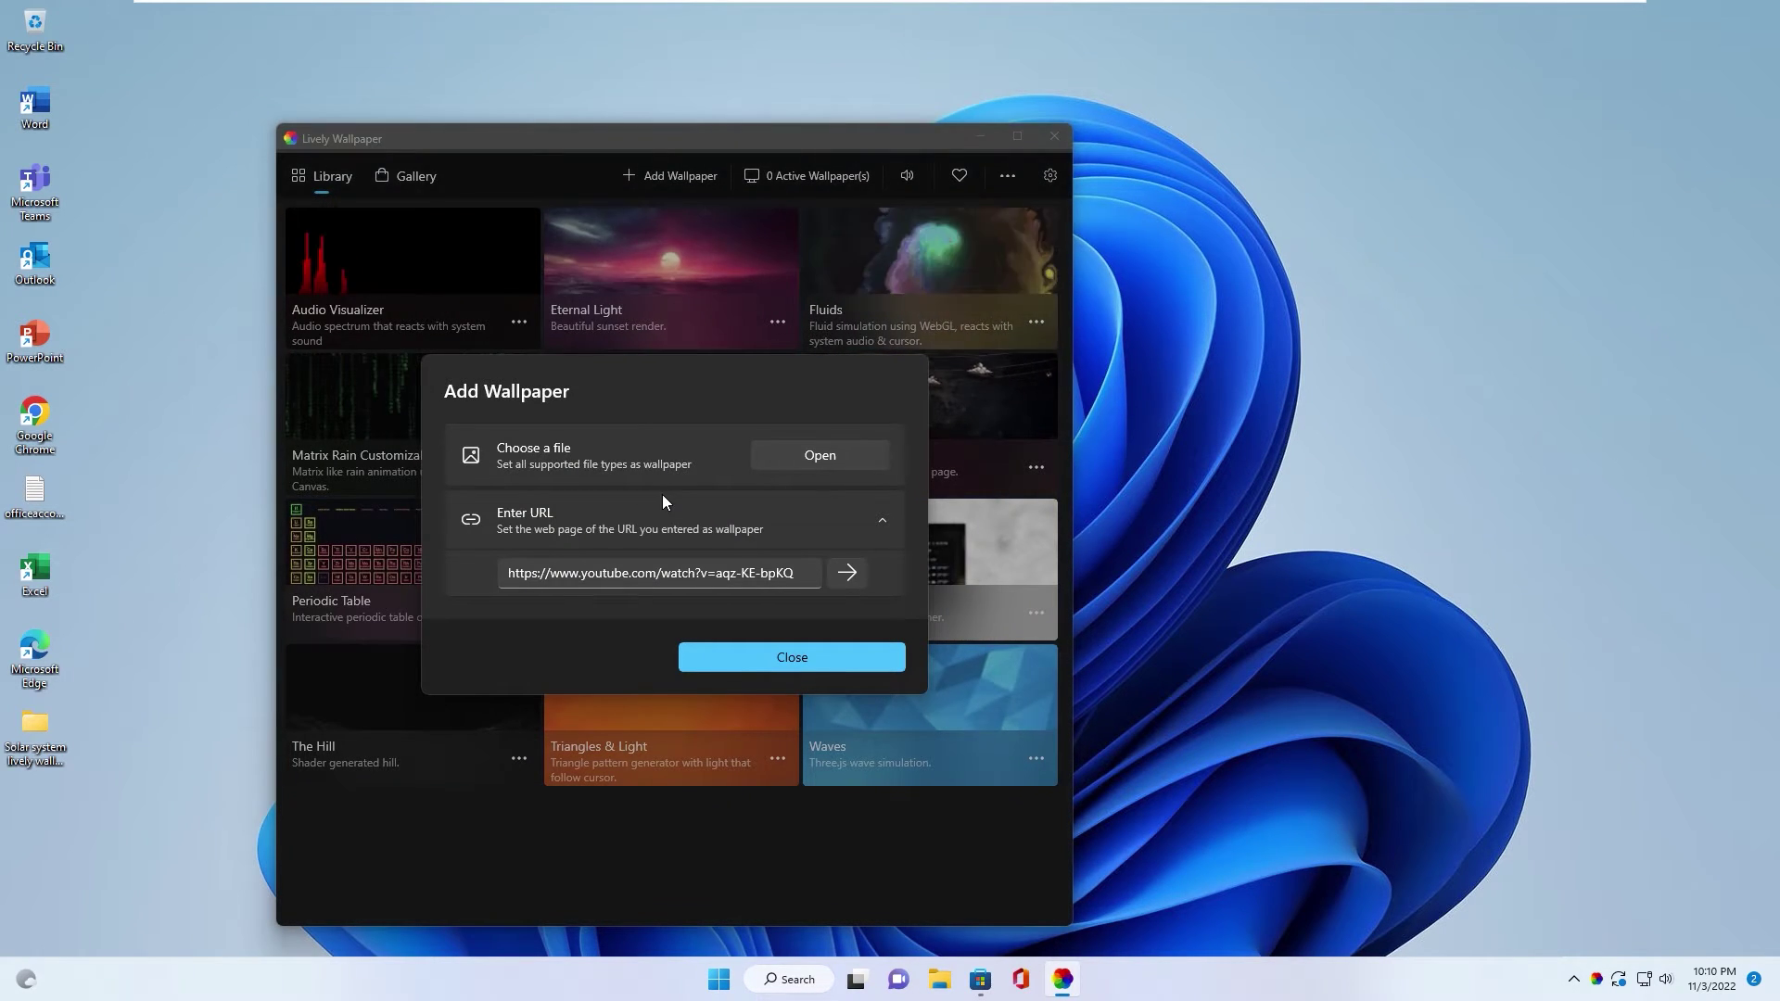
left_click(819, 455)
left_click(358, 283)
double_click(482, 307)
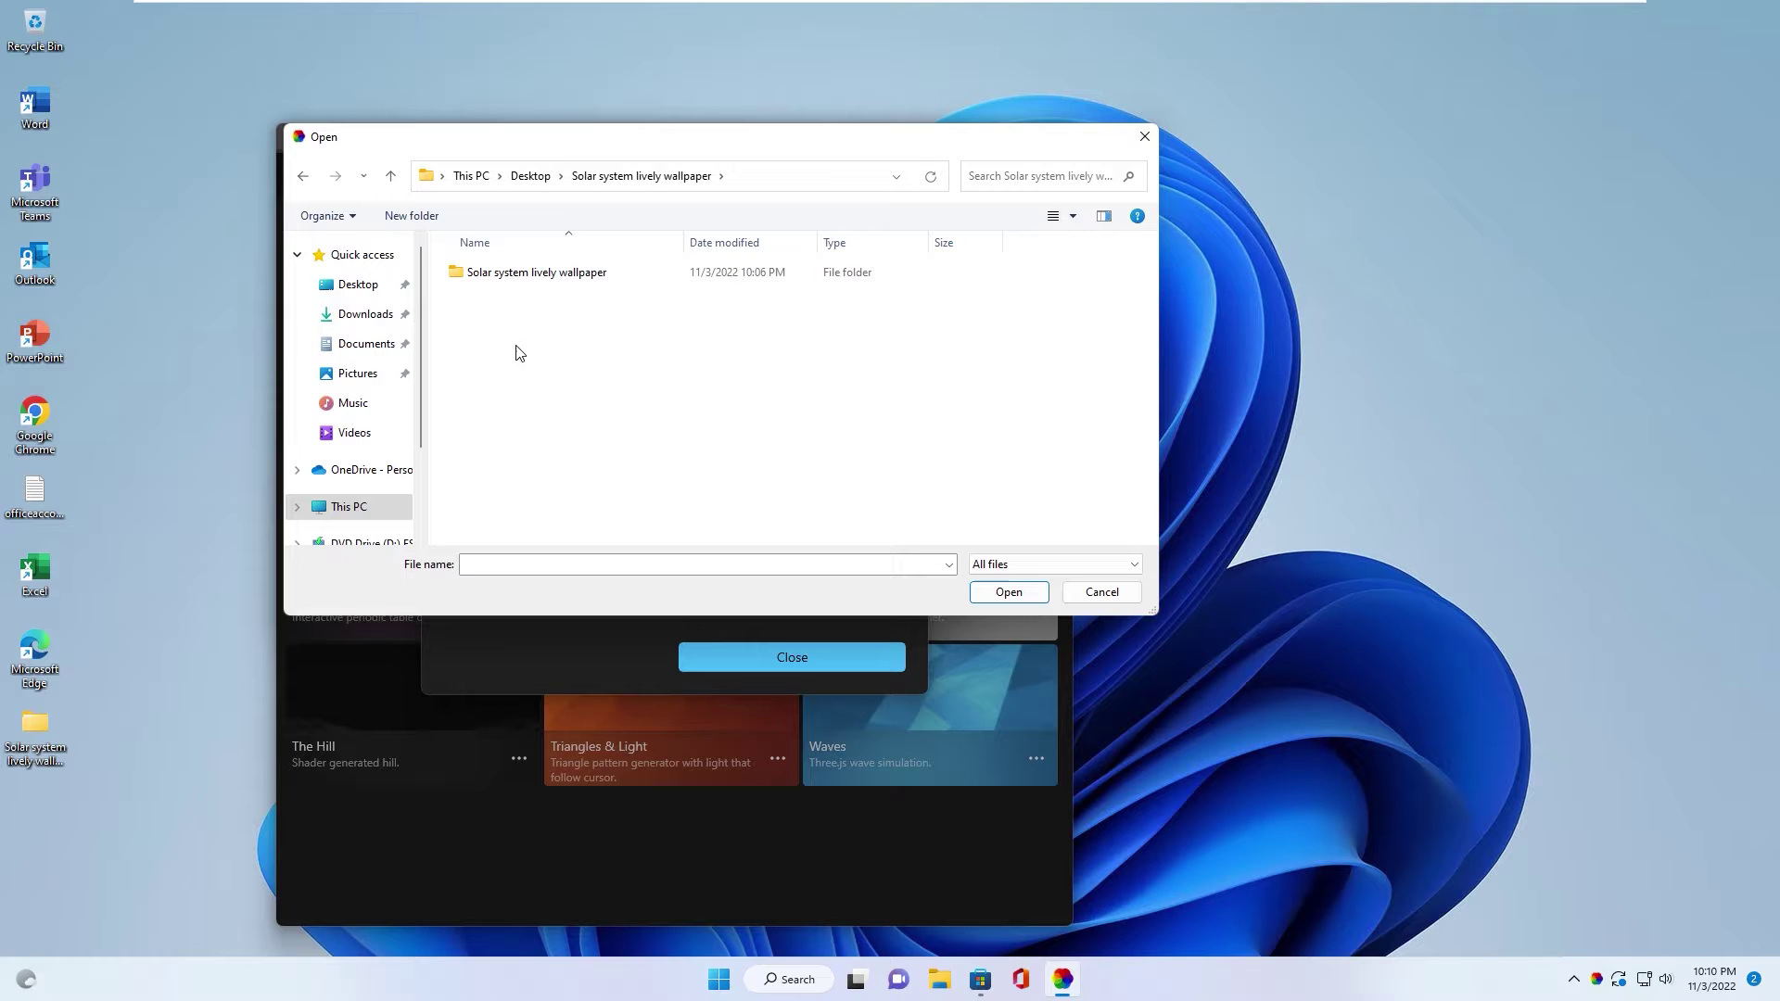
double_click(508, 275)
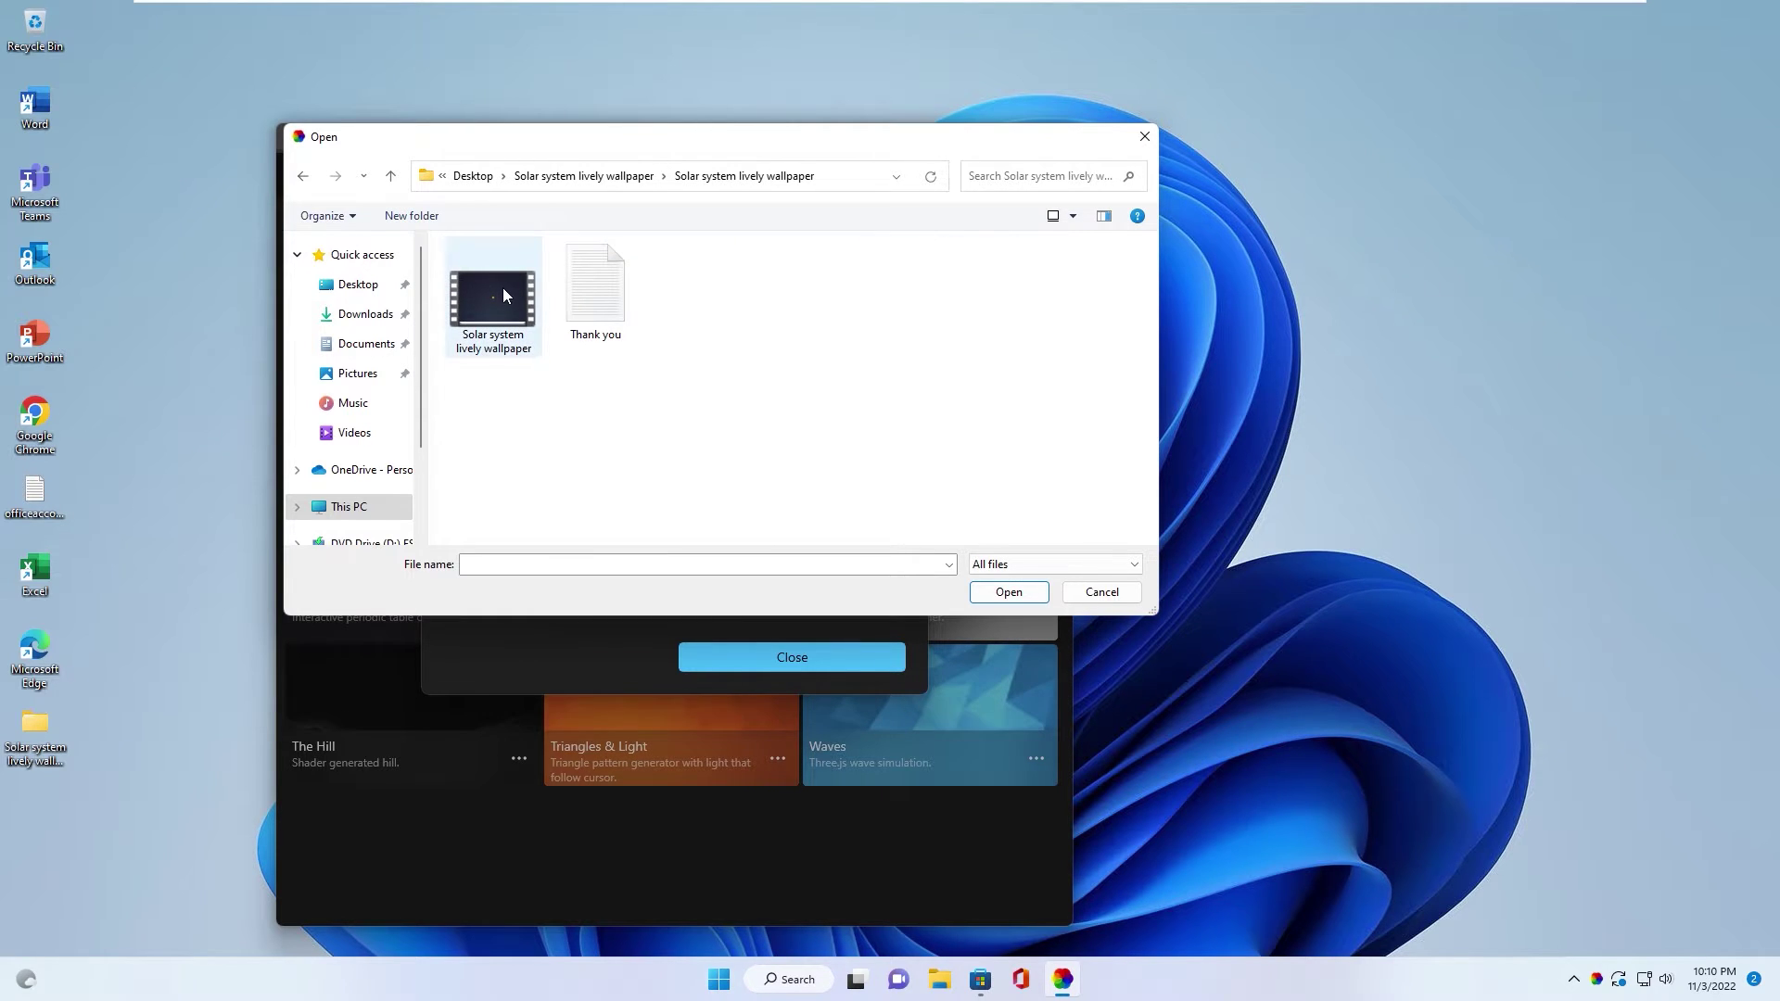
double_click(502, 295)
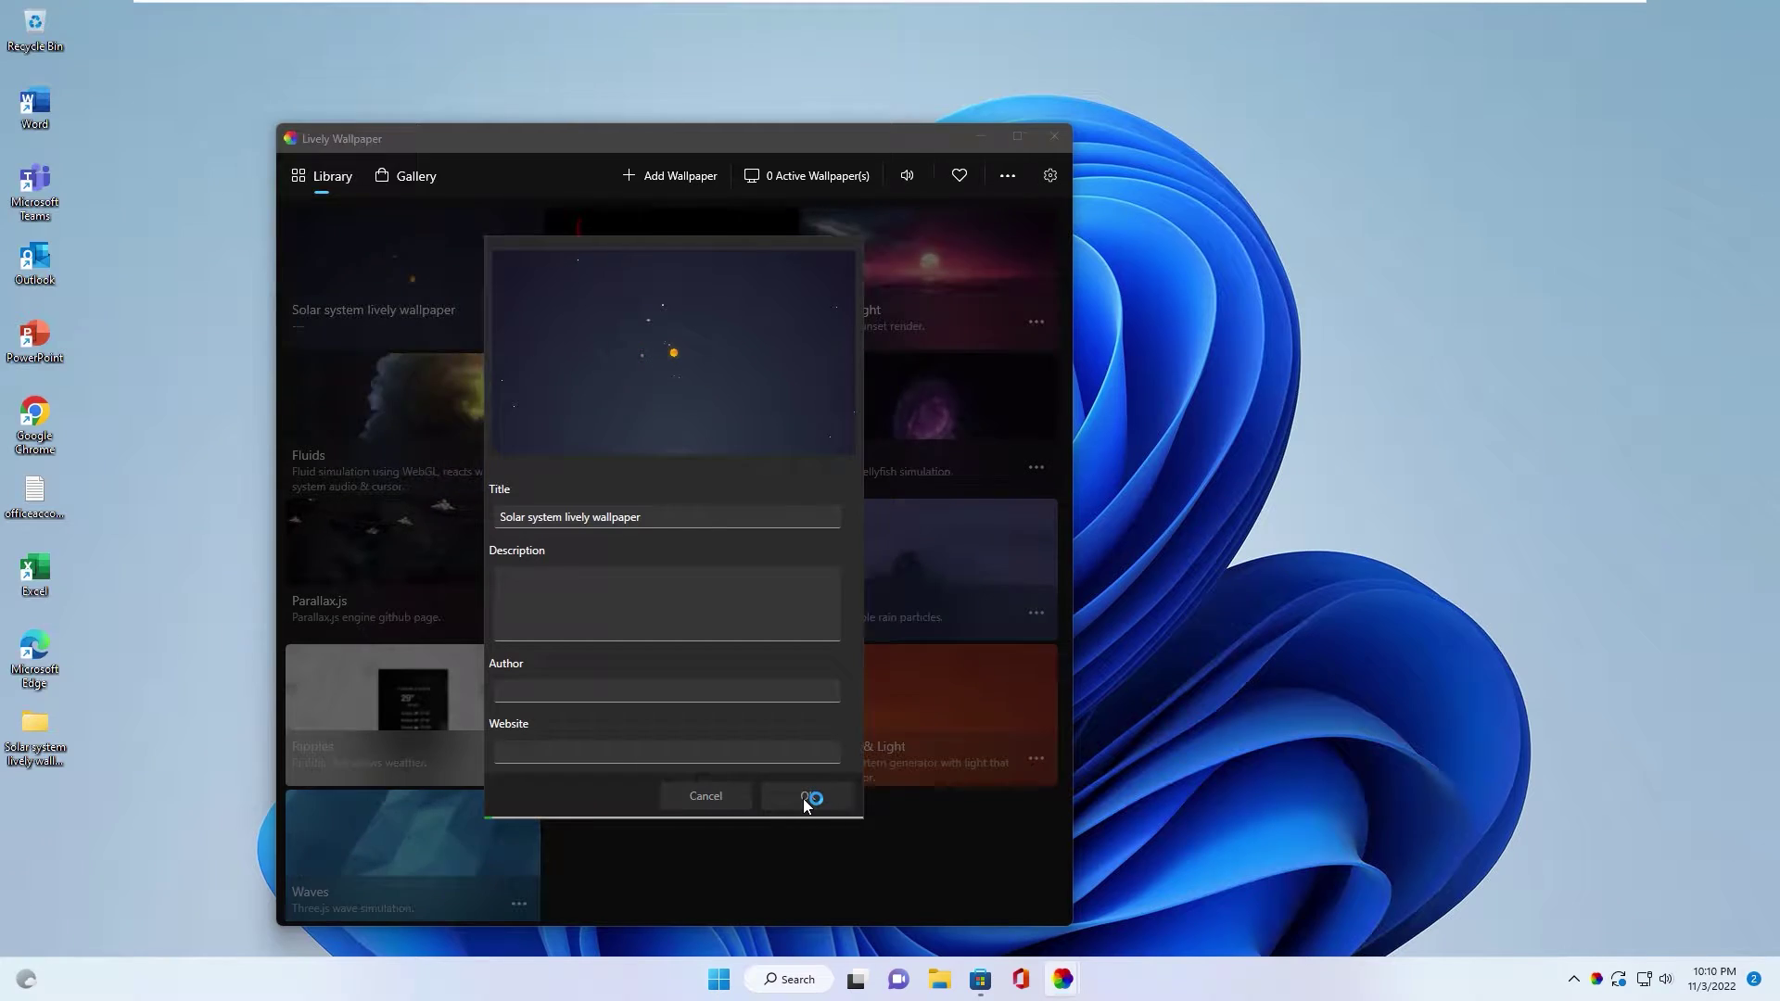
left_click(808, 795)
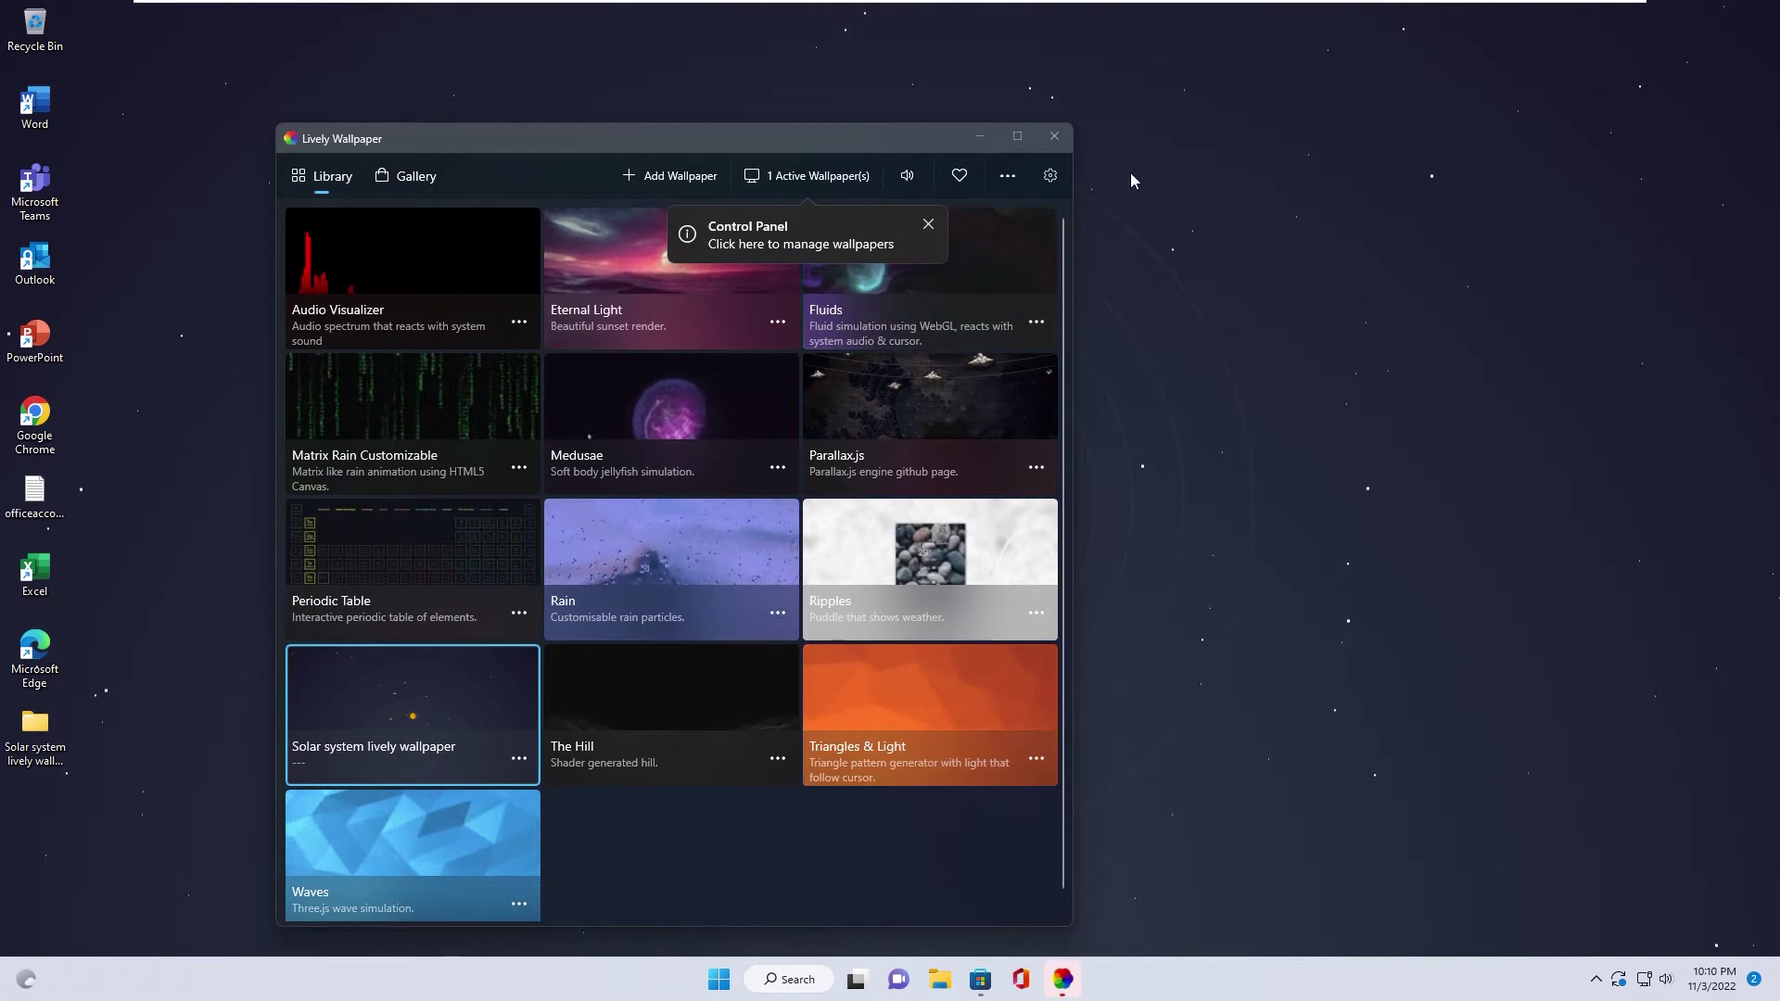
Send Lively to the background and turn off Show desktop icons.
left_click(960, 136)
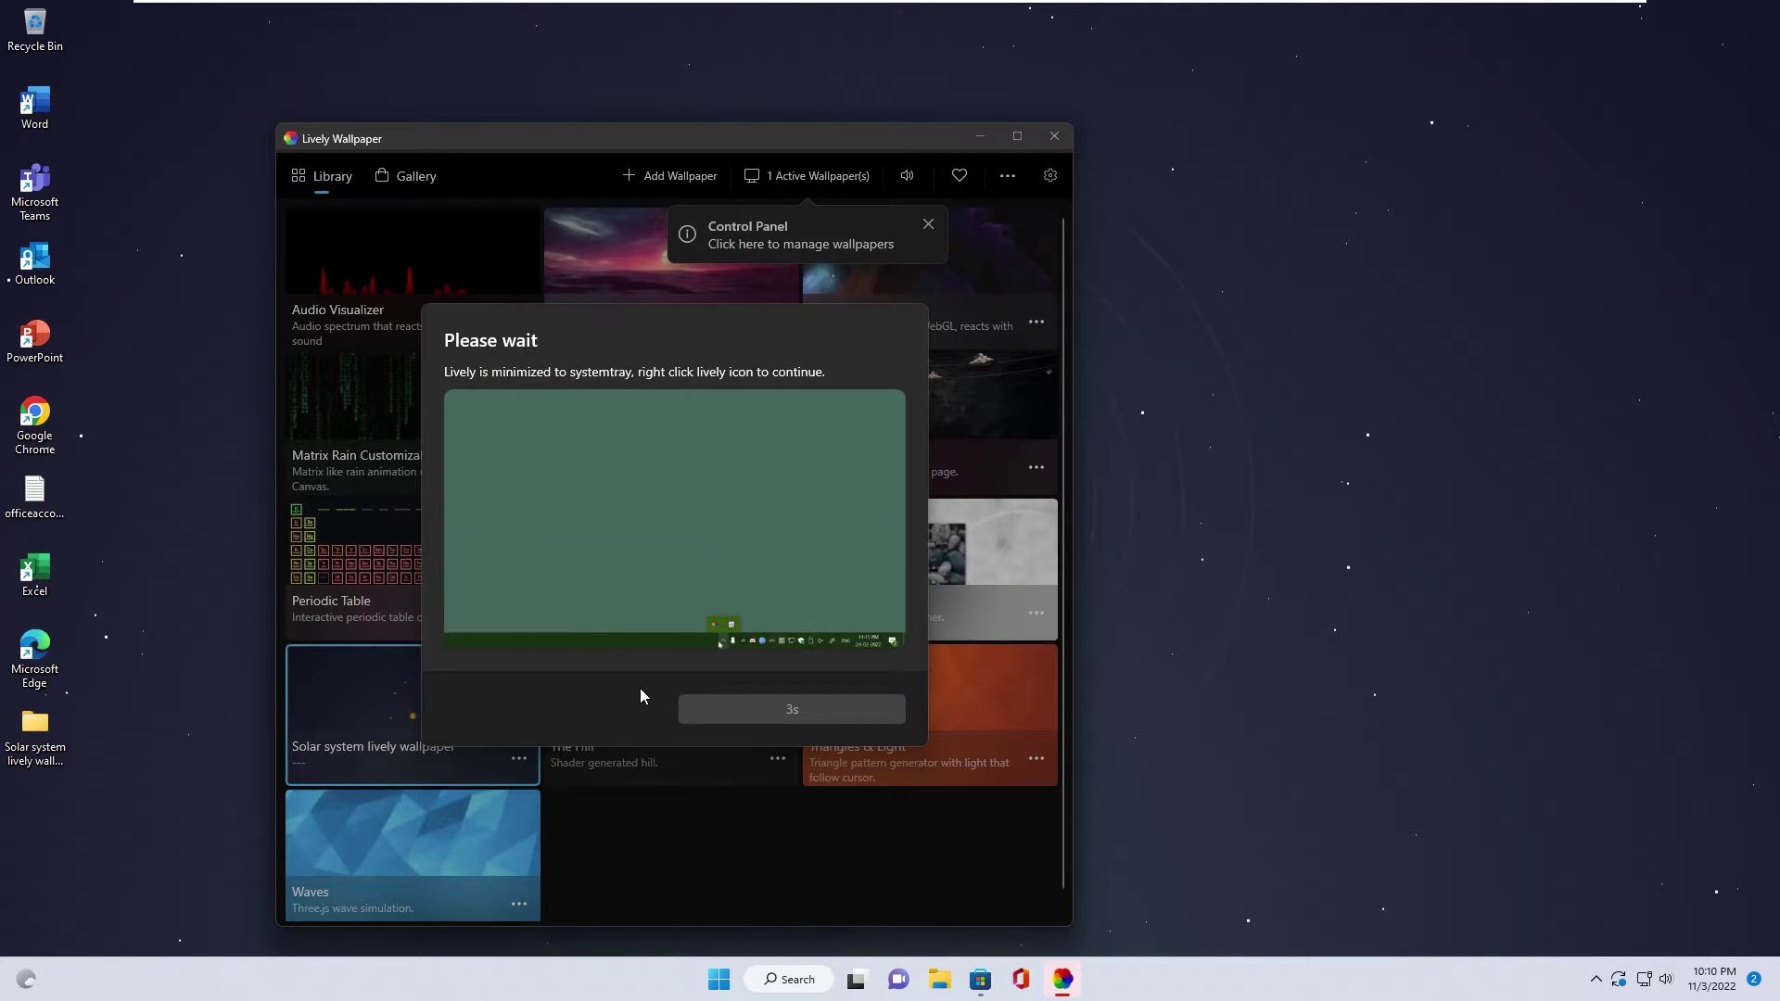
left_click(747, 710)
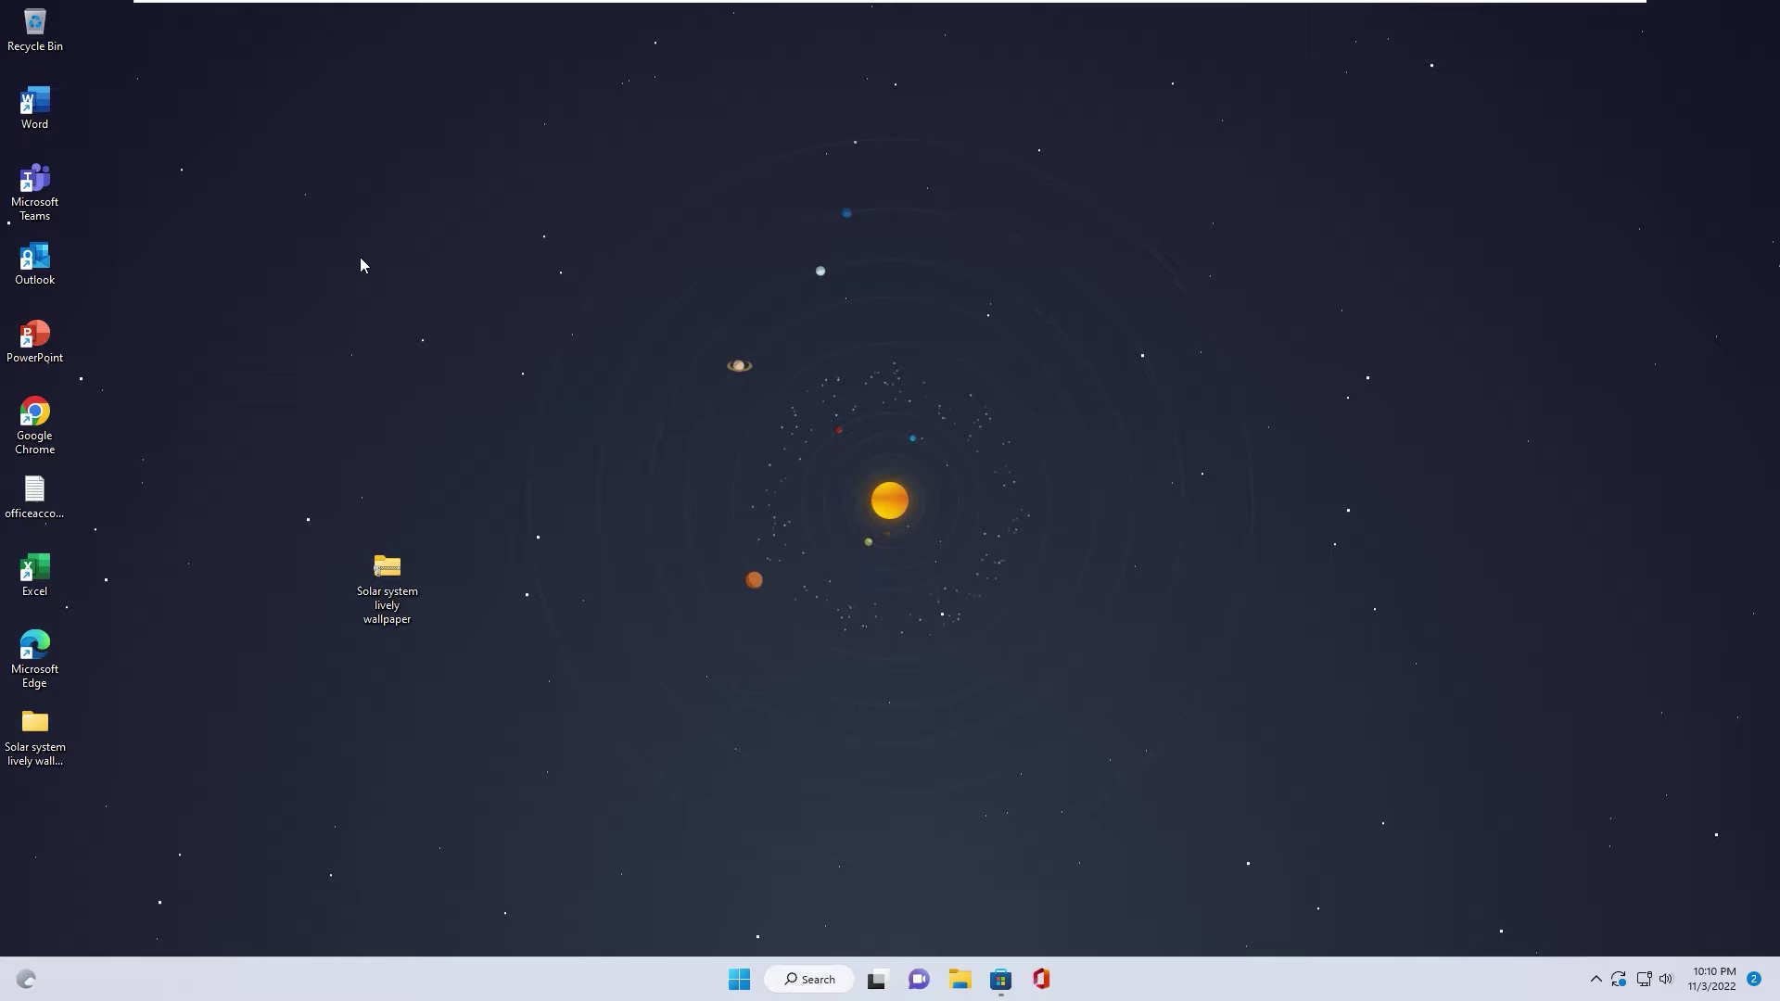
right_click(362, 264)
mouse_move(501, 278)
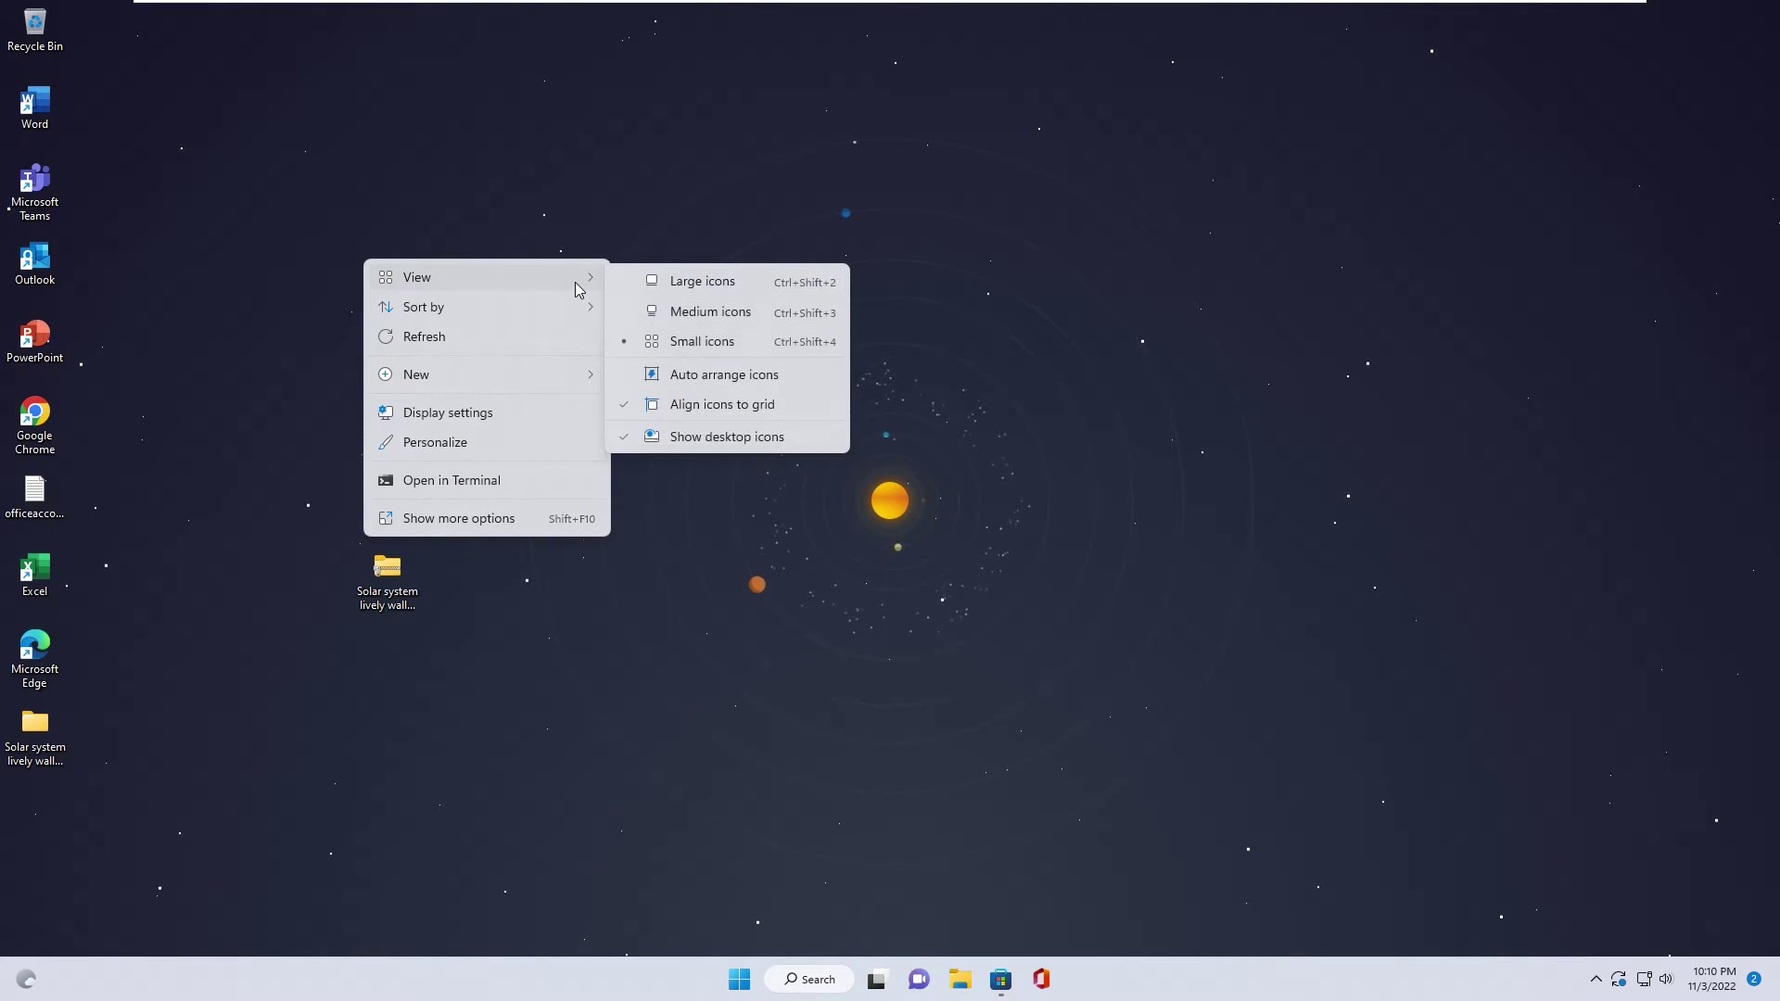
left_click(669, 437)
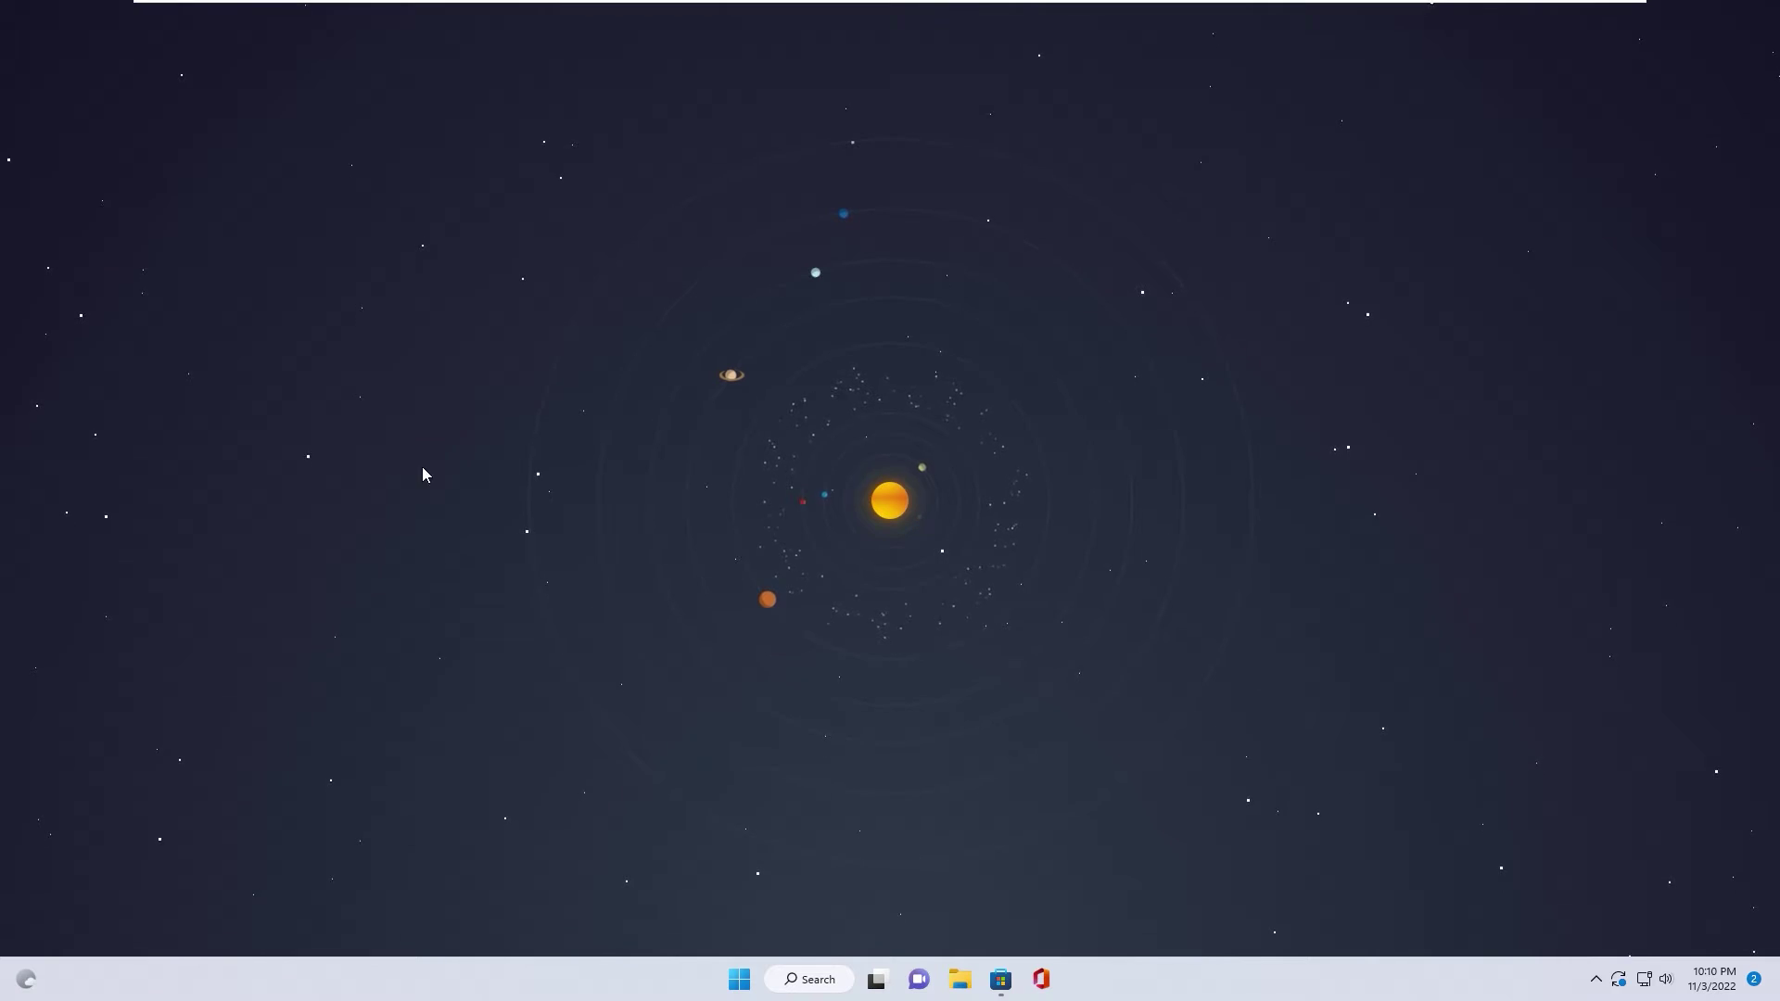
Search the Store for TranslucentTB, install it, and launch it.
left_click(1000, 979)
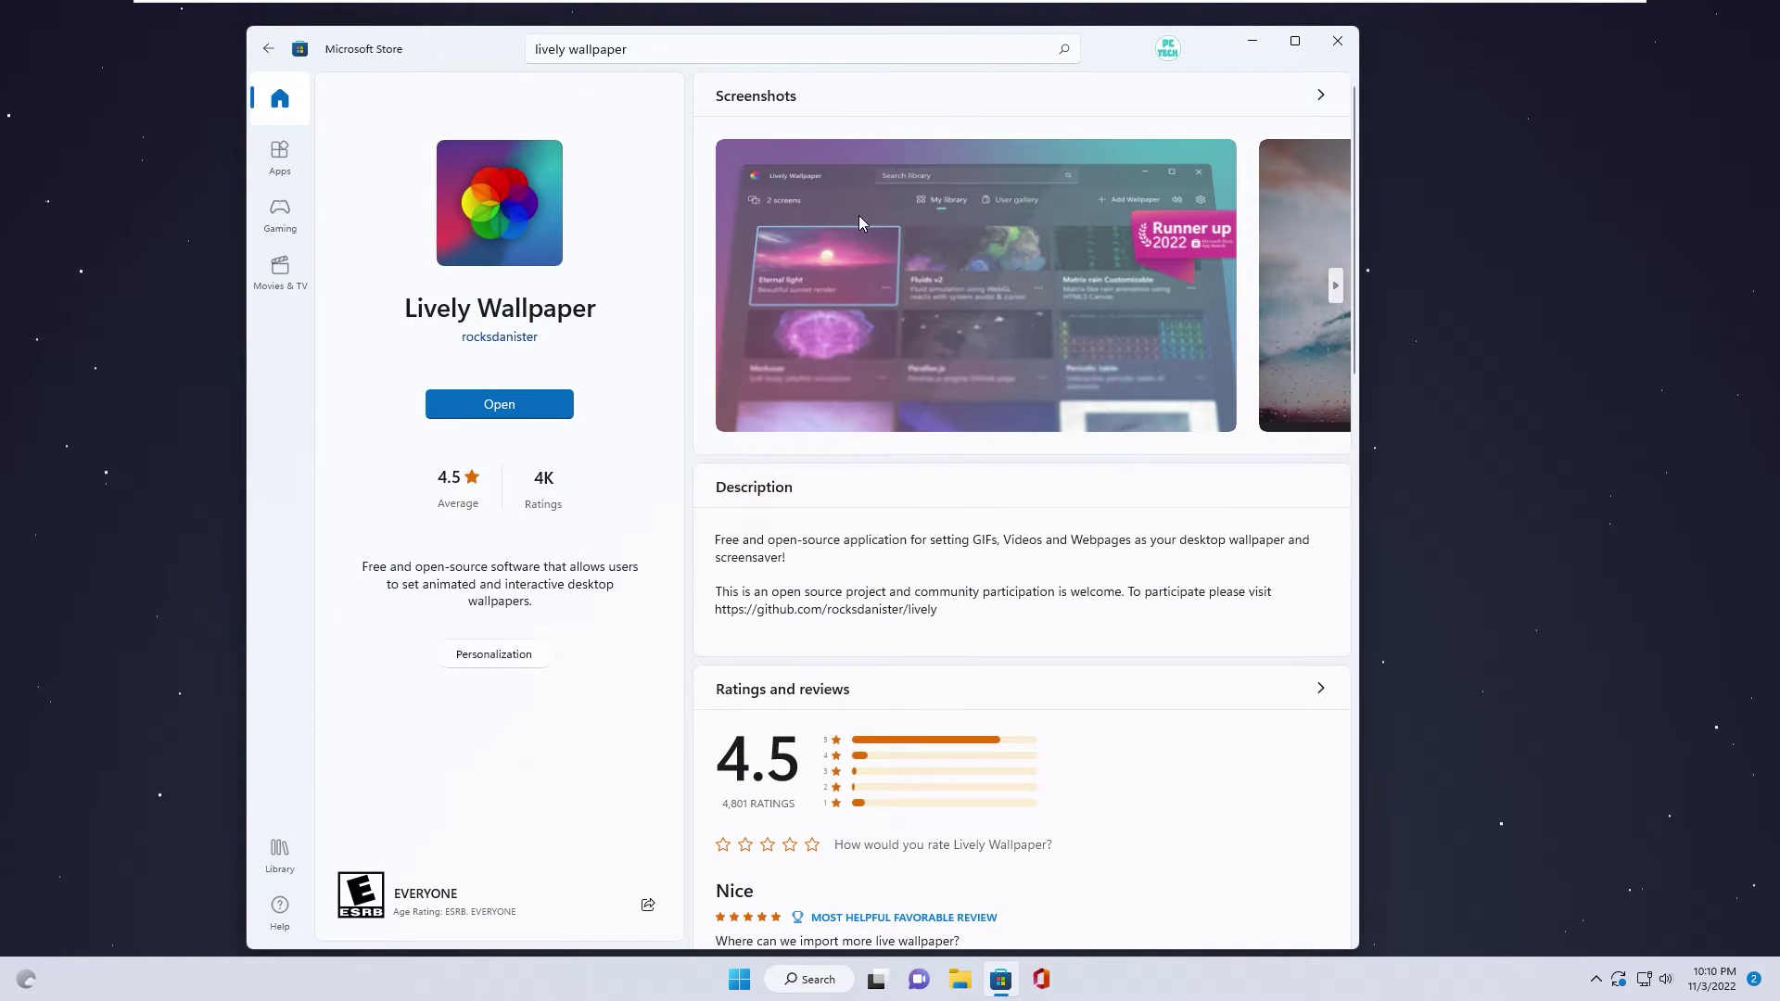
left_click(574, 49)
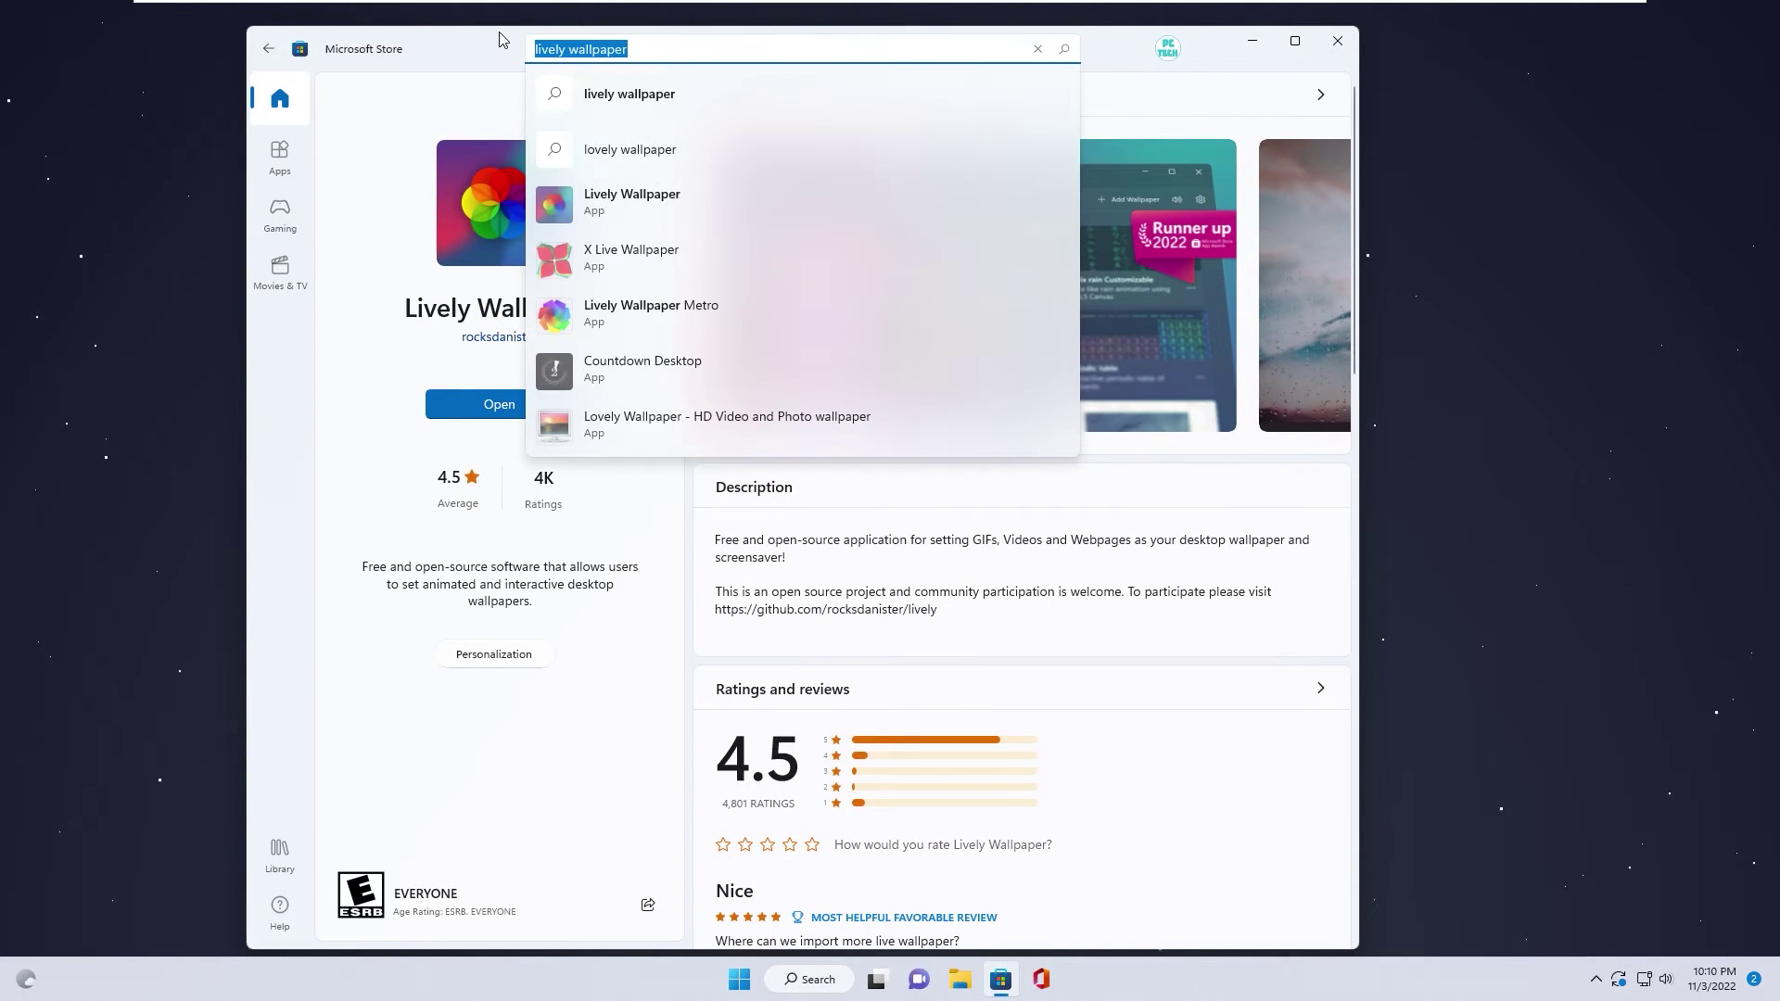
type("translucenttb")
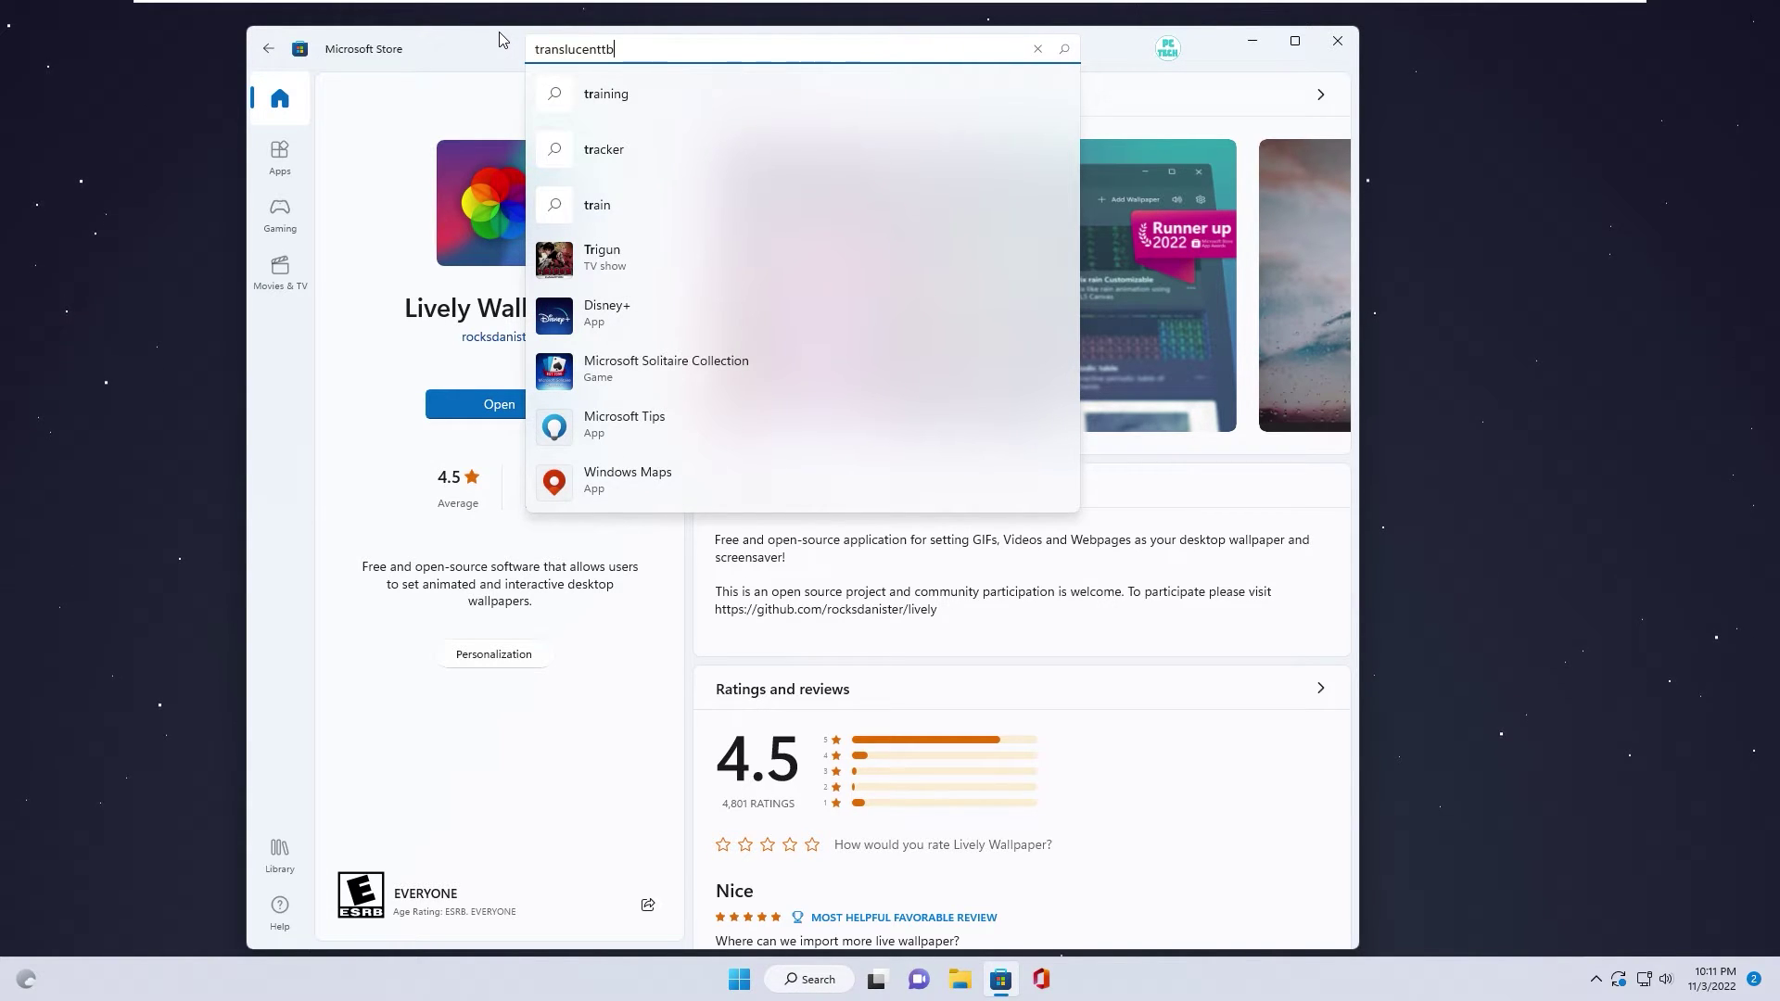
left_click(691, 156)
left_click(500, 411)
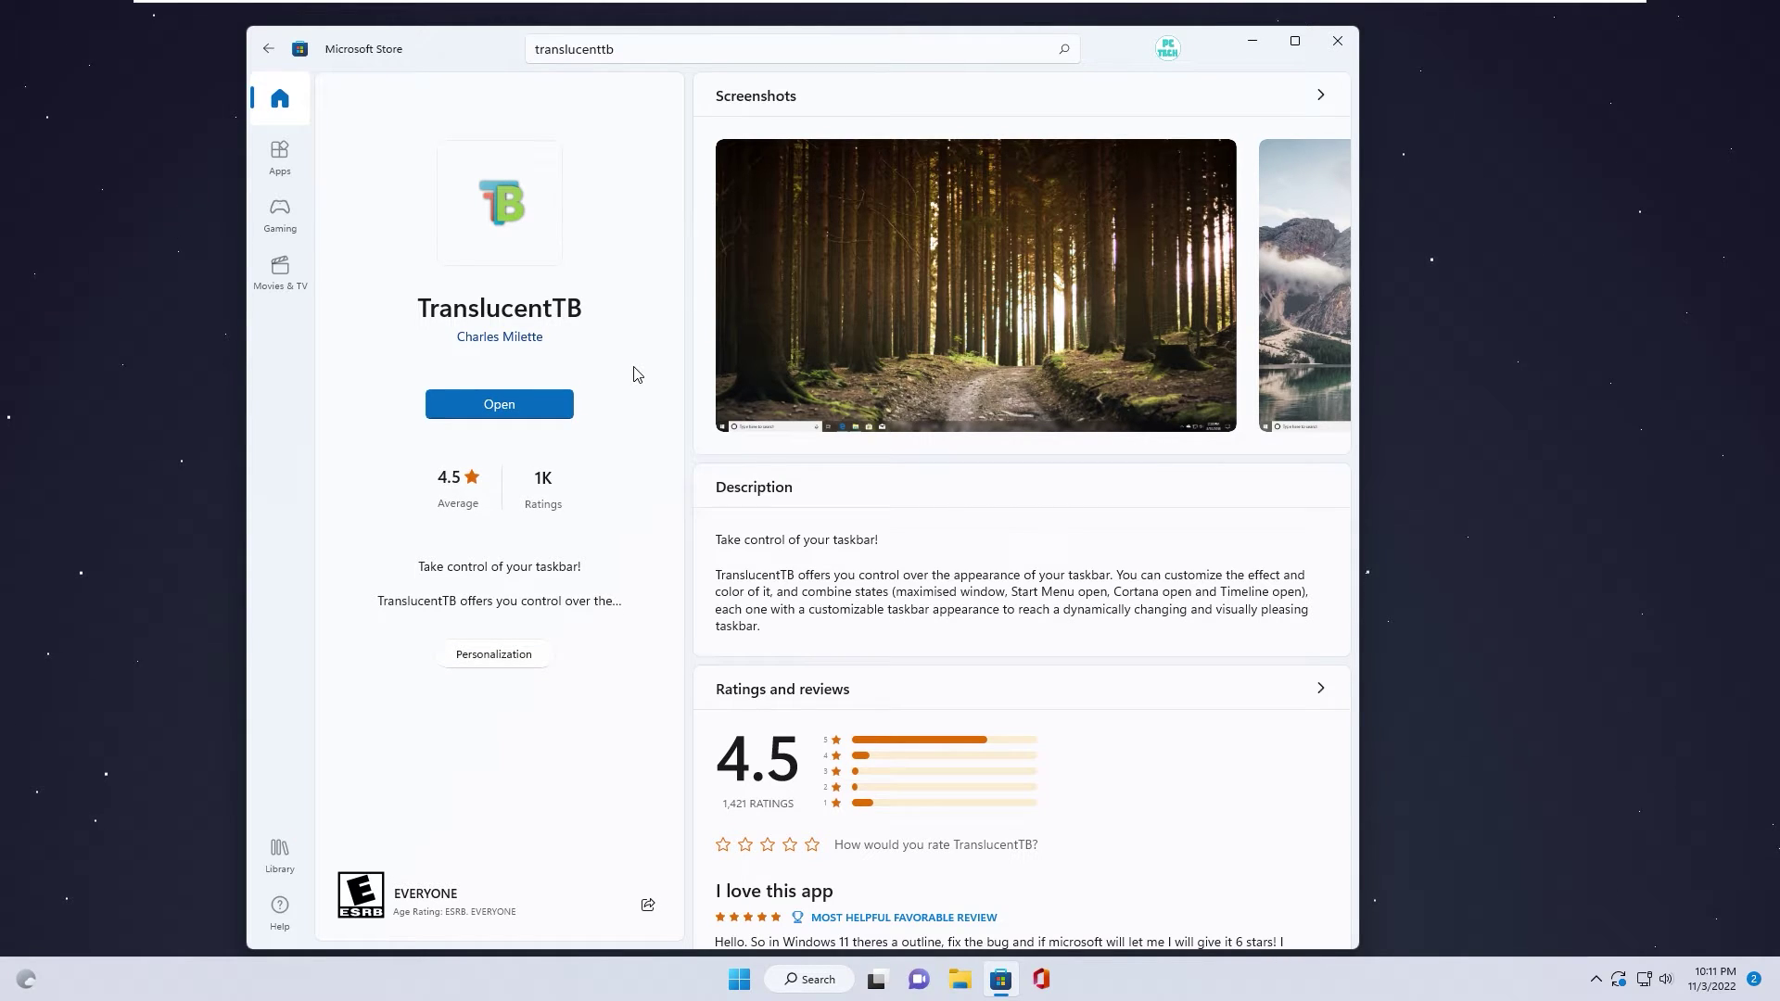
left_click(499, 411)
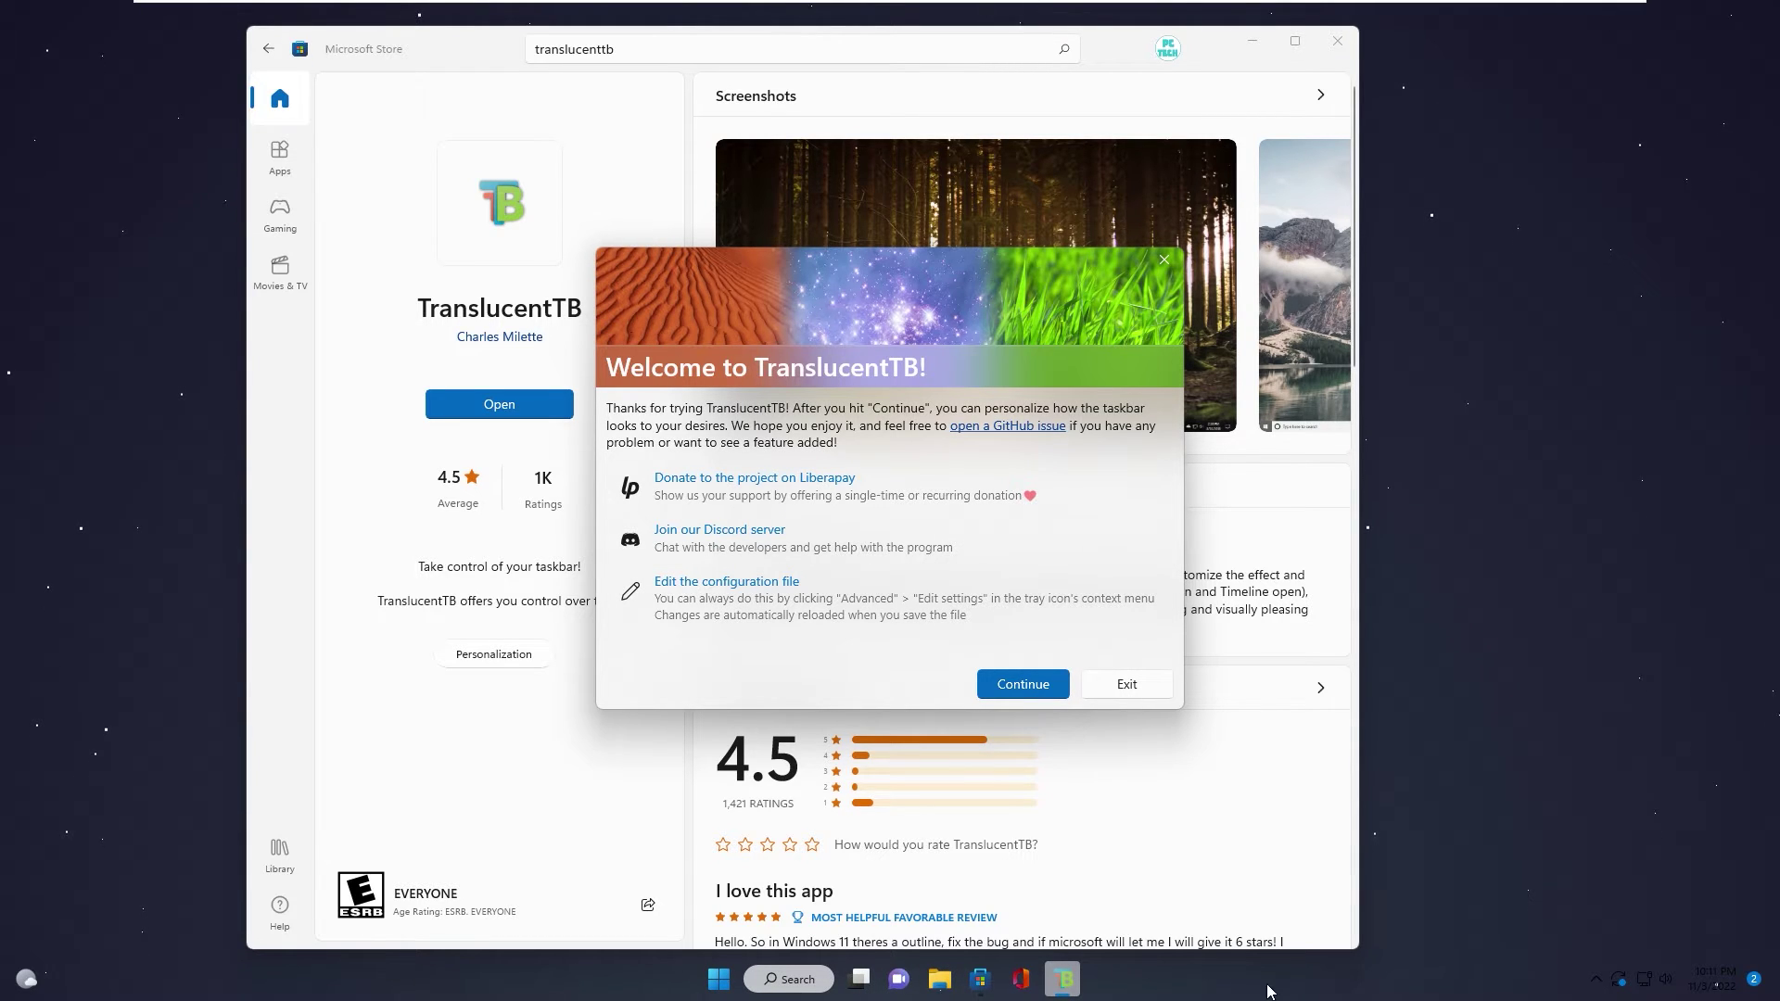
Dismiss TranslucentTB's welcome screen and notification, and close Microsoft Store.
left_click(999, 688)
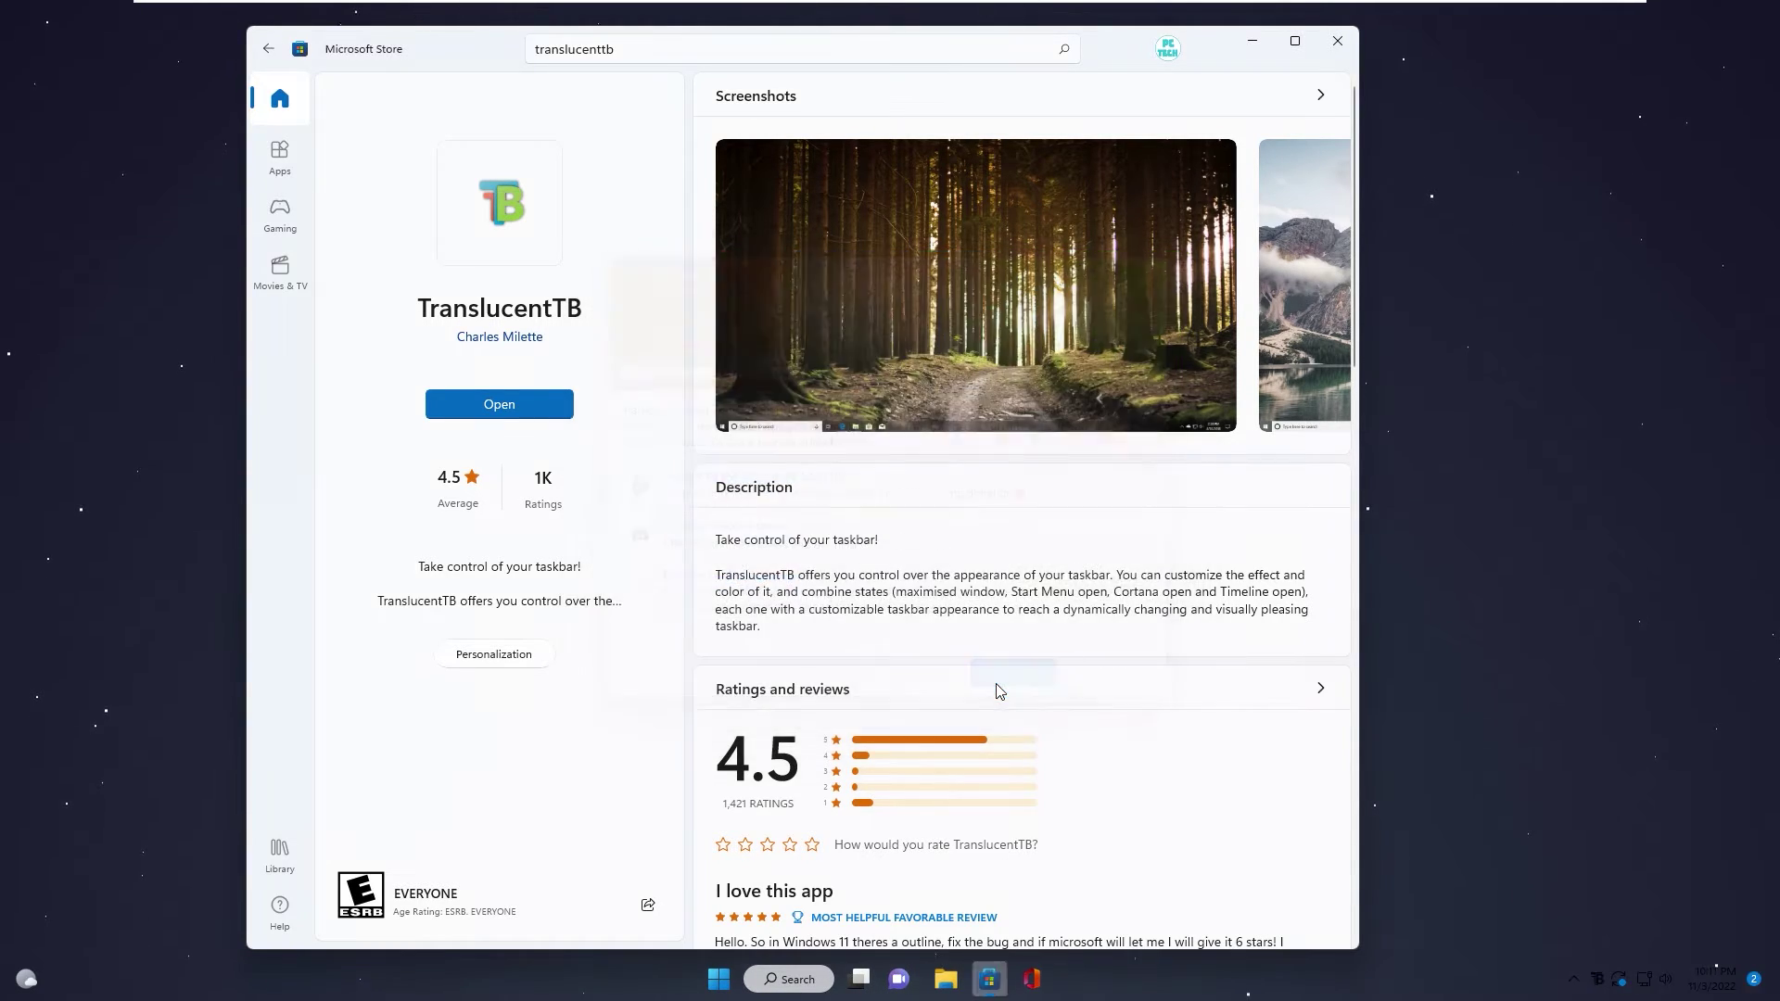
left_click(1336, 41)
left_click(1592, 823)
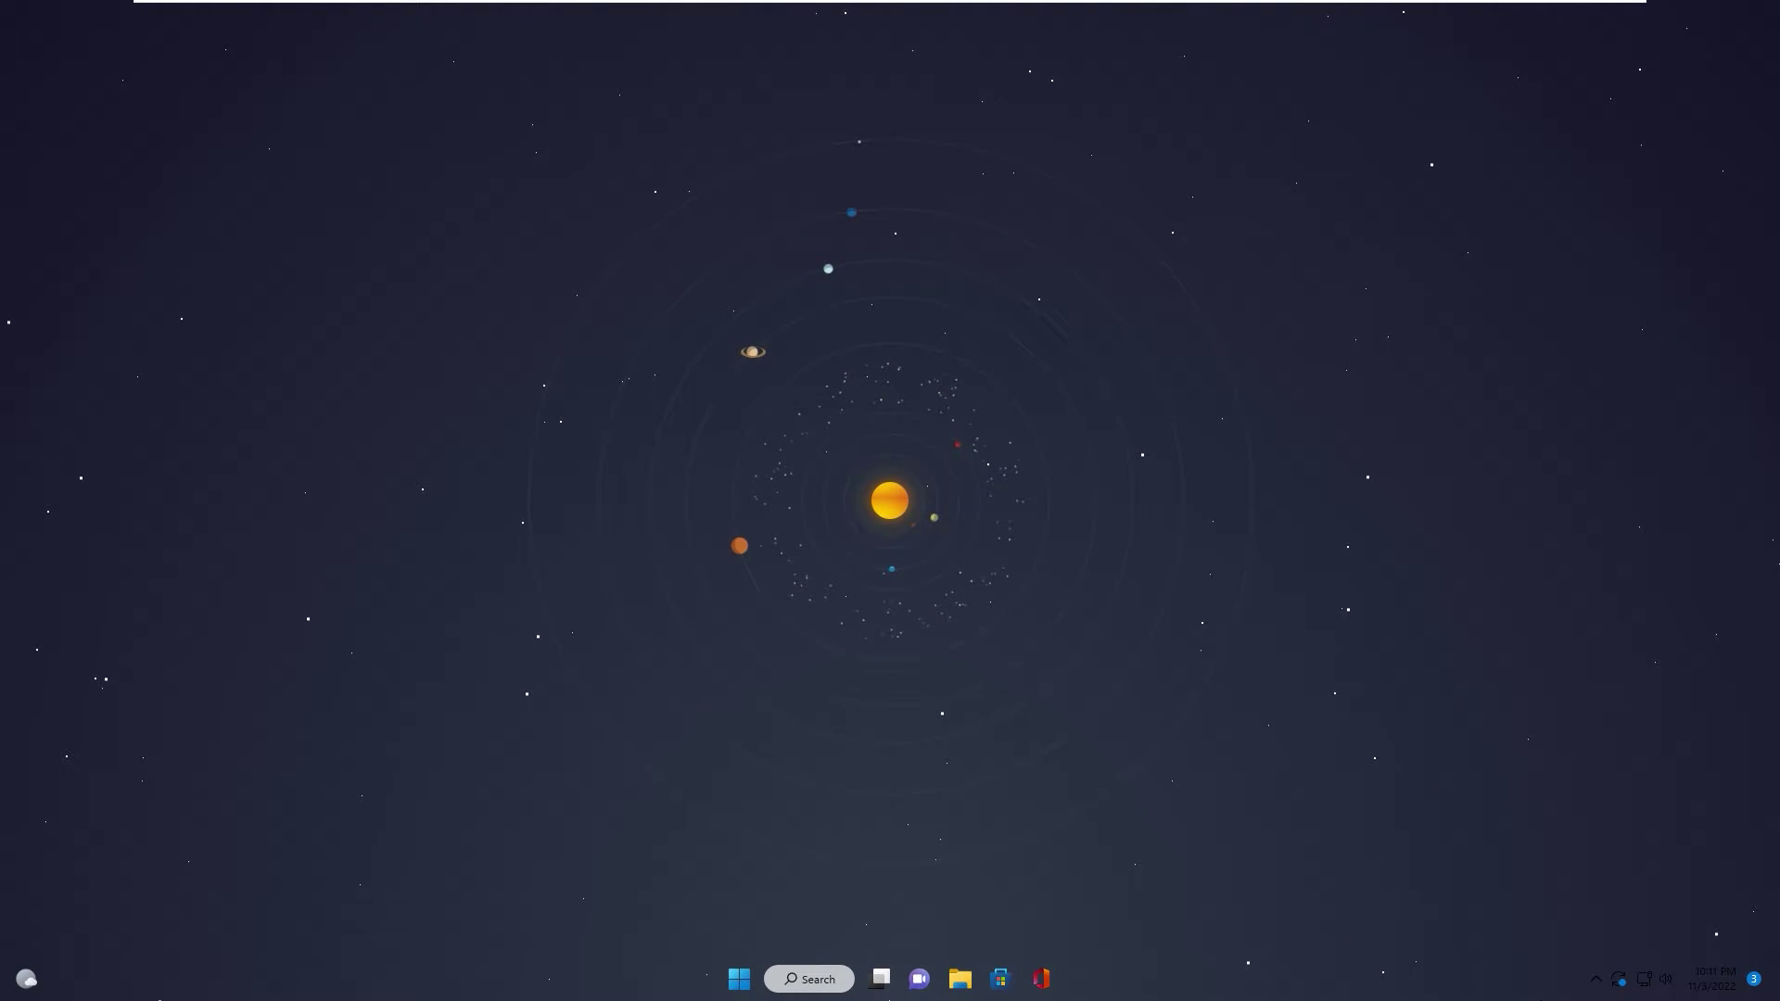
Set TranslucentTB's Desktop taskbar appearance to Clear from the system tray.
left_click(1596, 979)
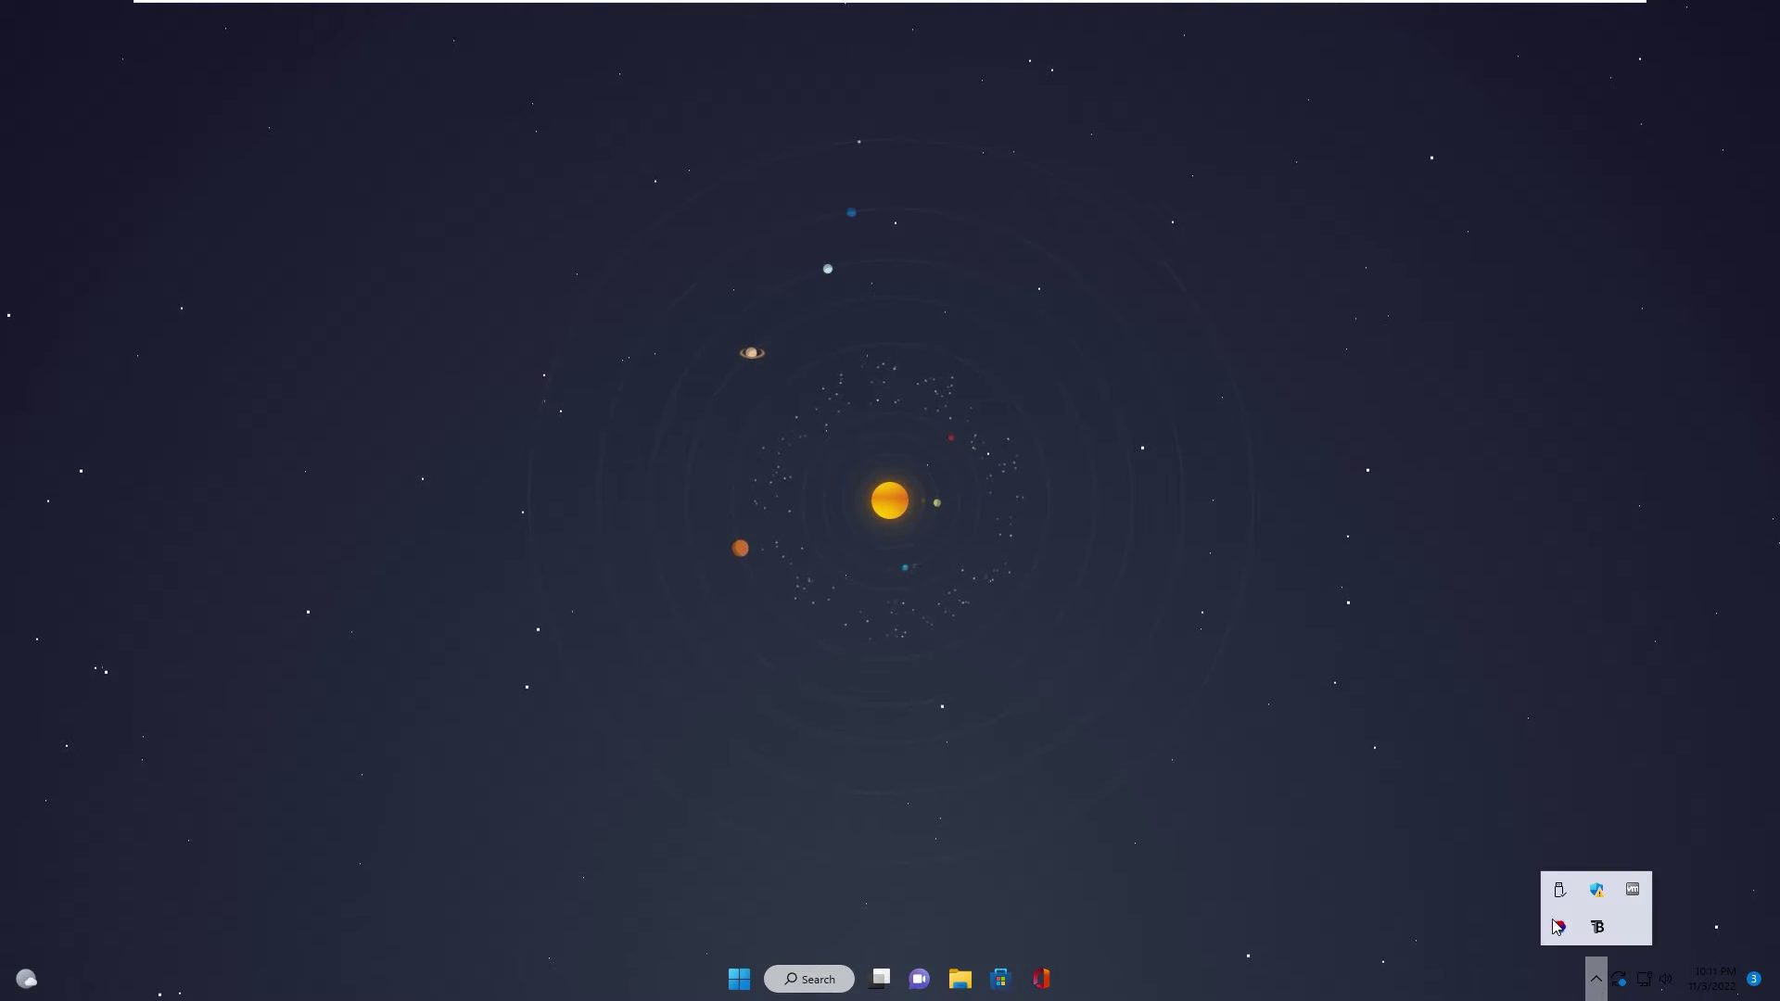
right_click(1599, 930)
mouse_move(1544, 674)
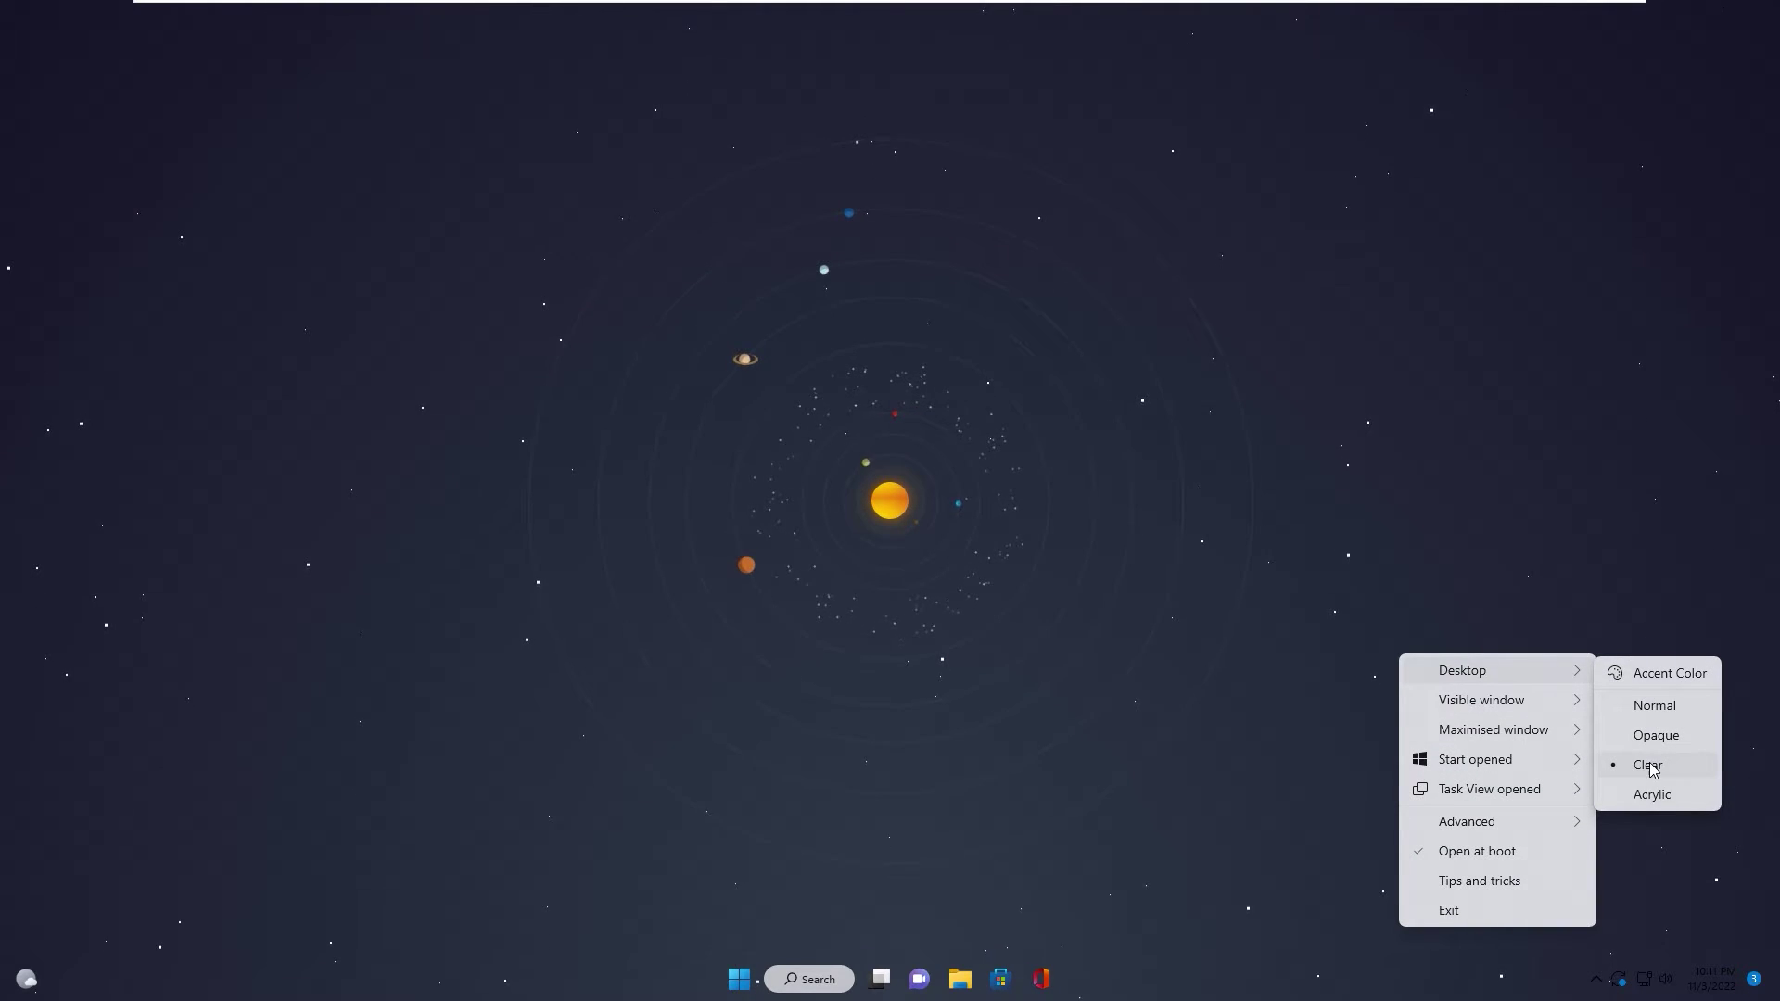
left_click(1001, 981)
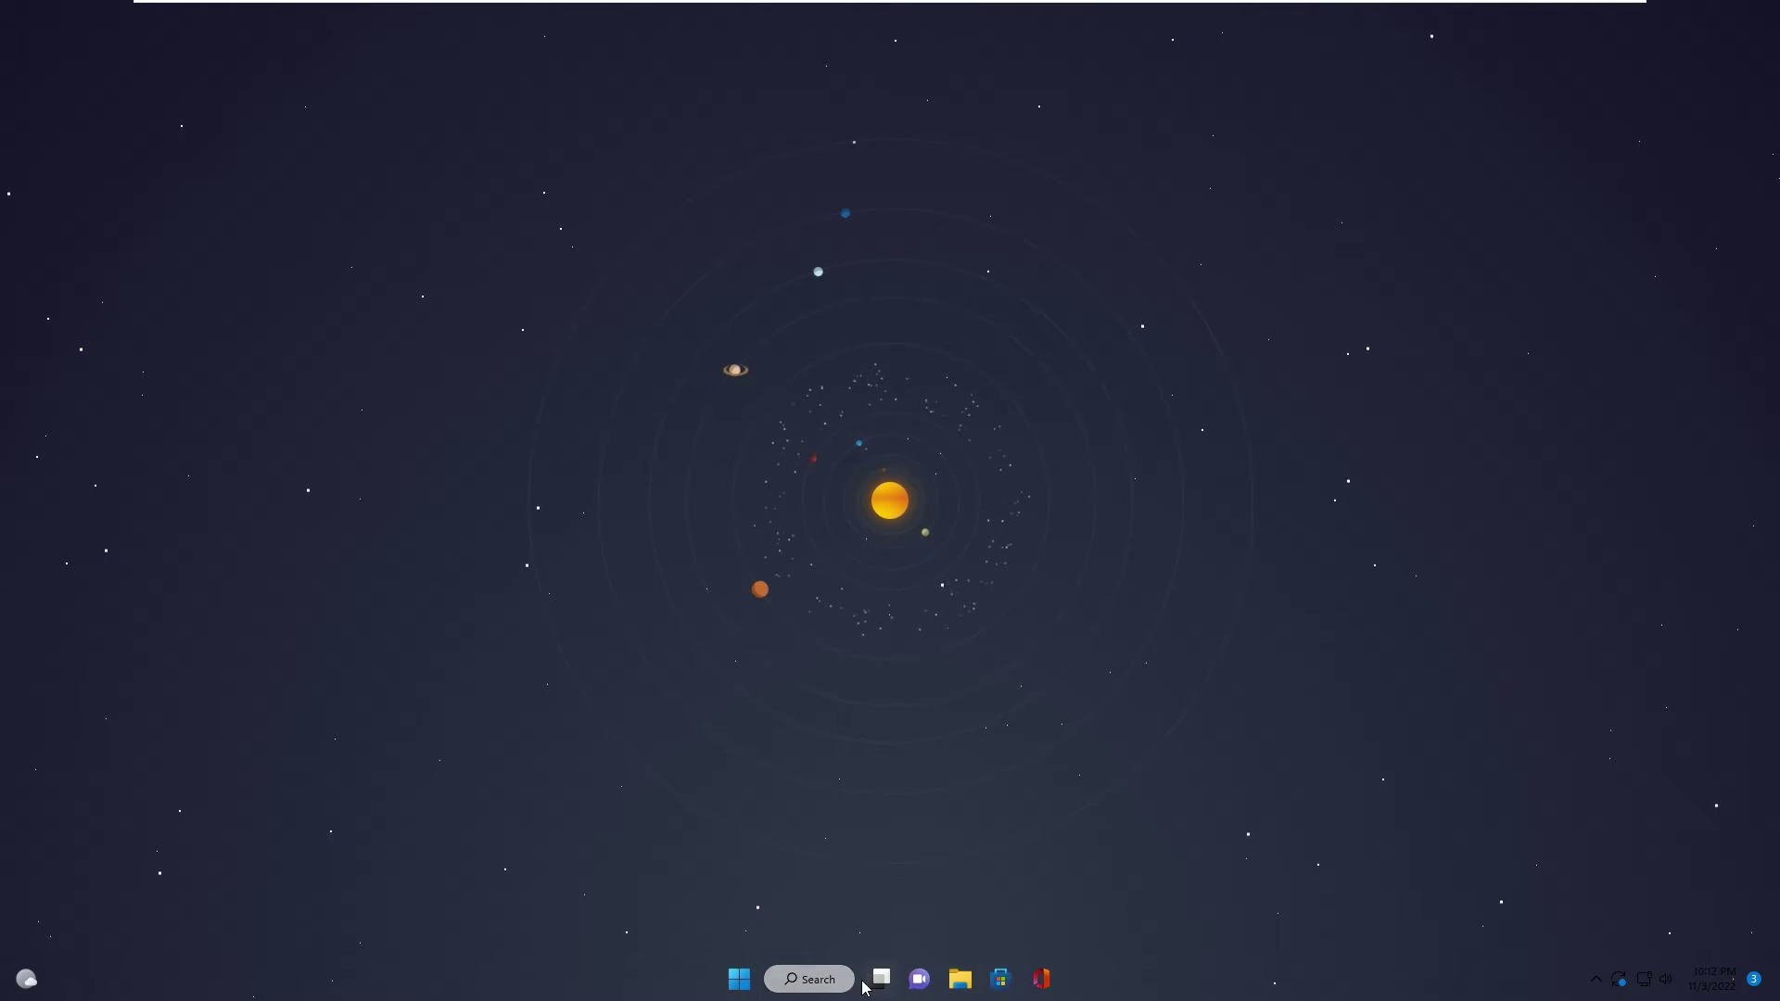
Unpin Office, Microsoft Store and File Explorer from the taskbar, then open Start.
right_click(1047, 990)
left_click(996, 930)
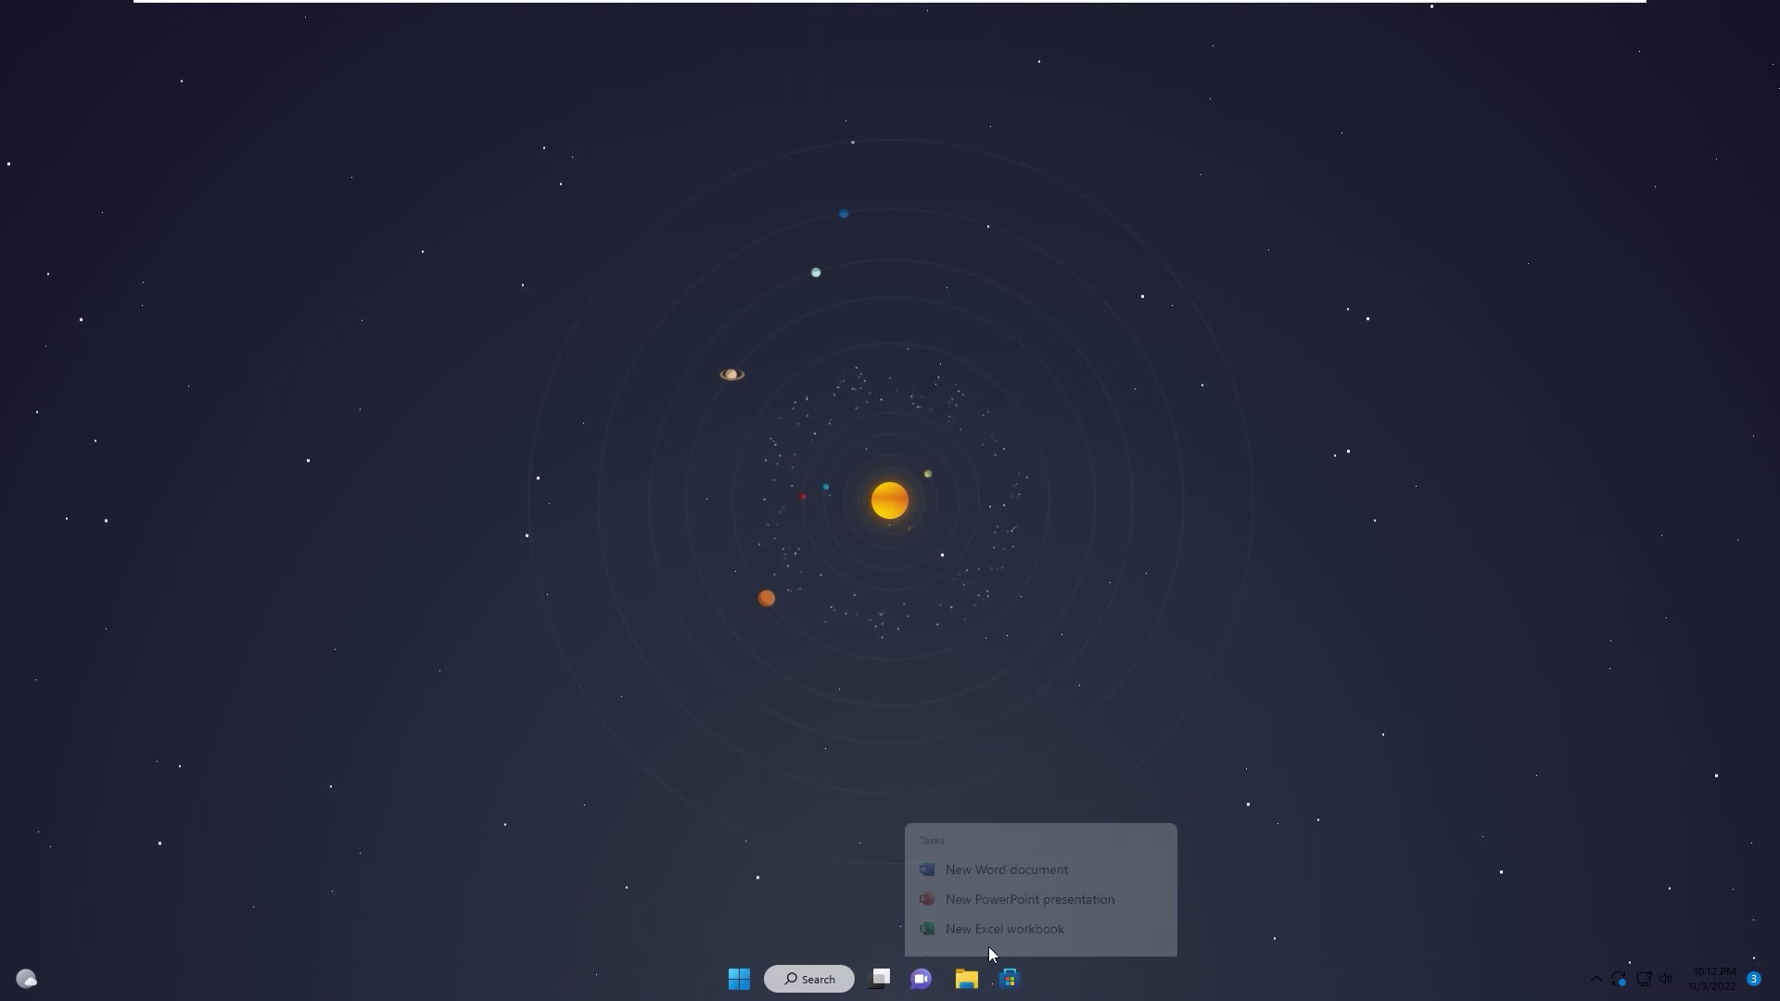
right_click(1025, 990)
left_click(983, 927)
right_click(1001, 980)
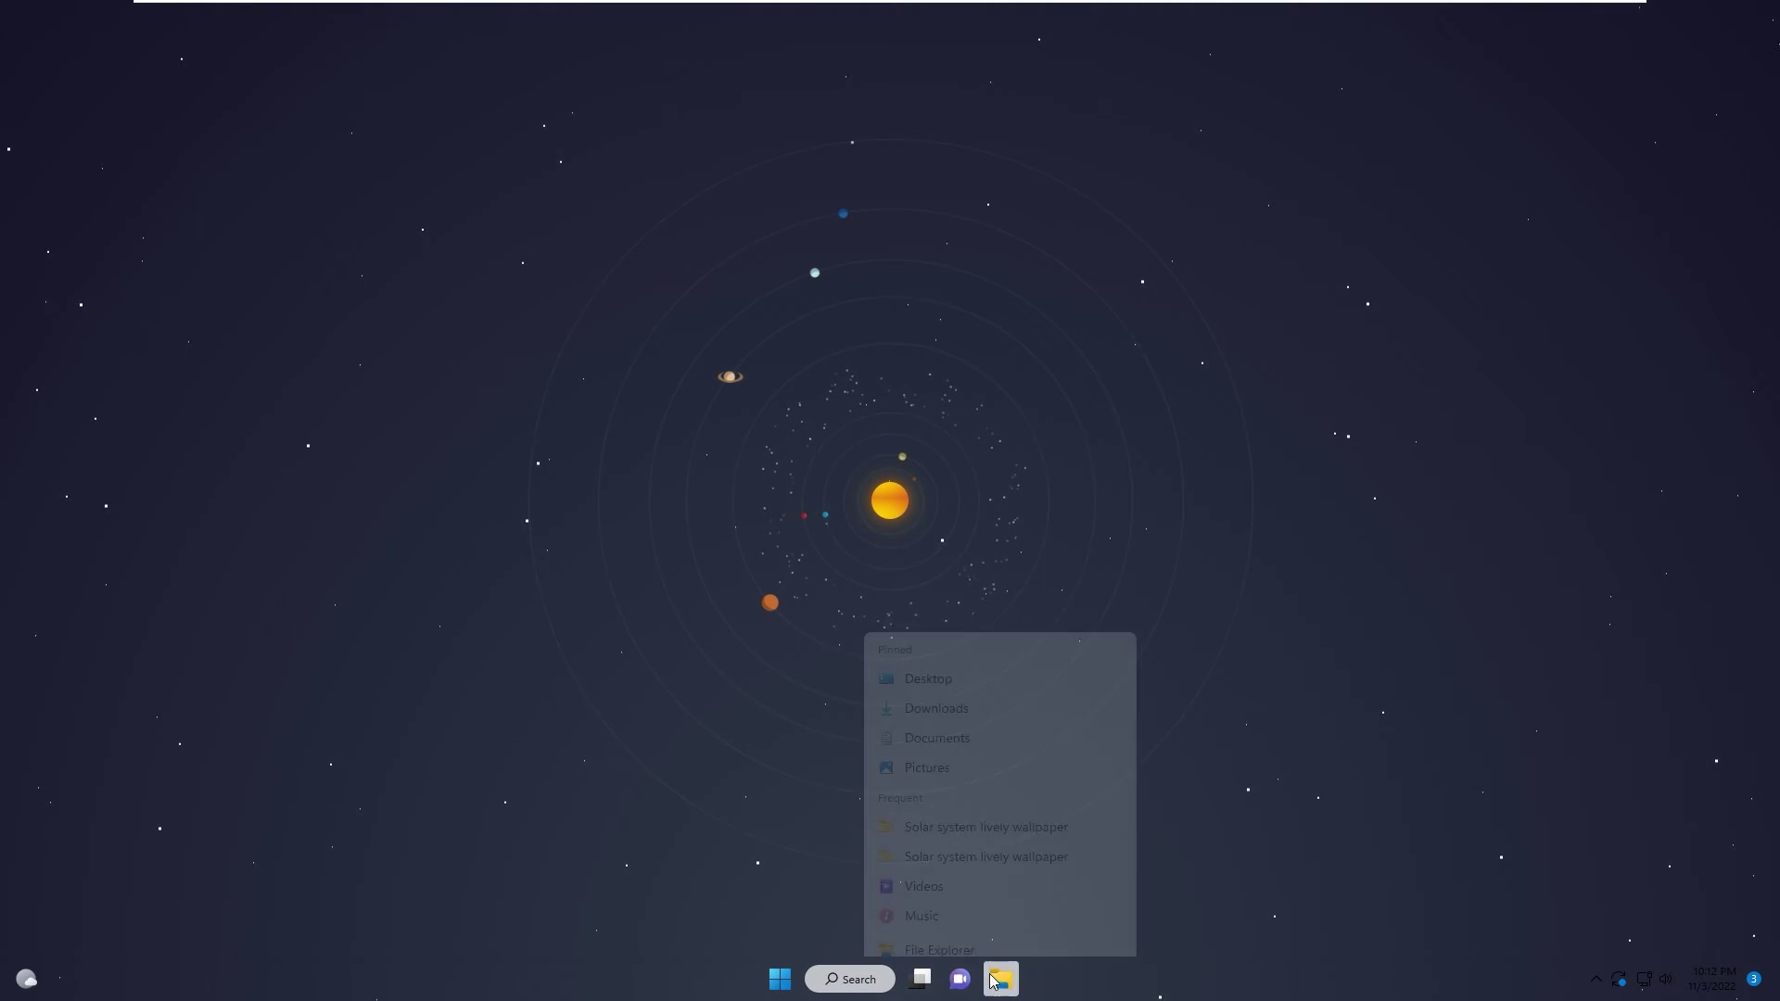
left_click(930, 928)
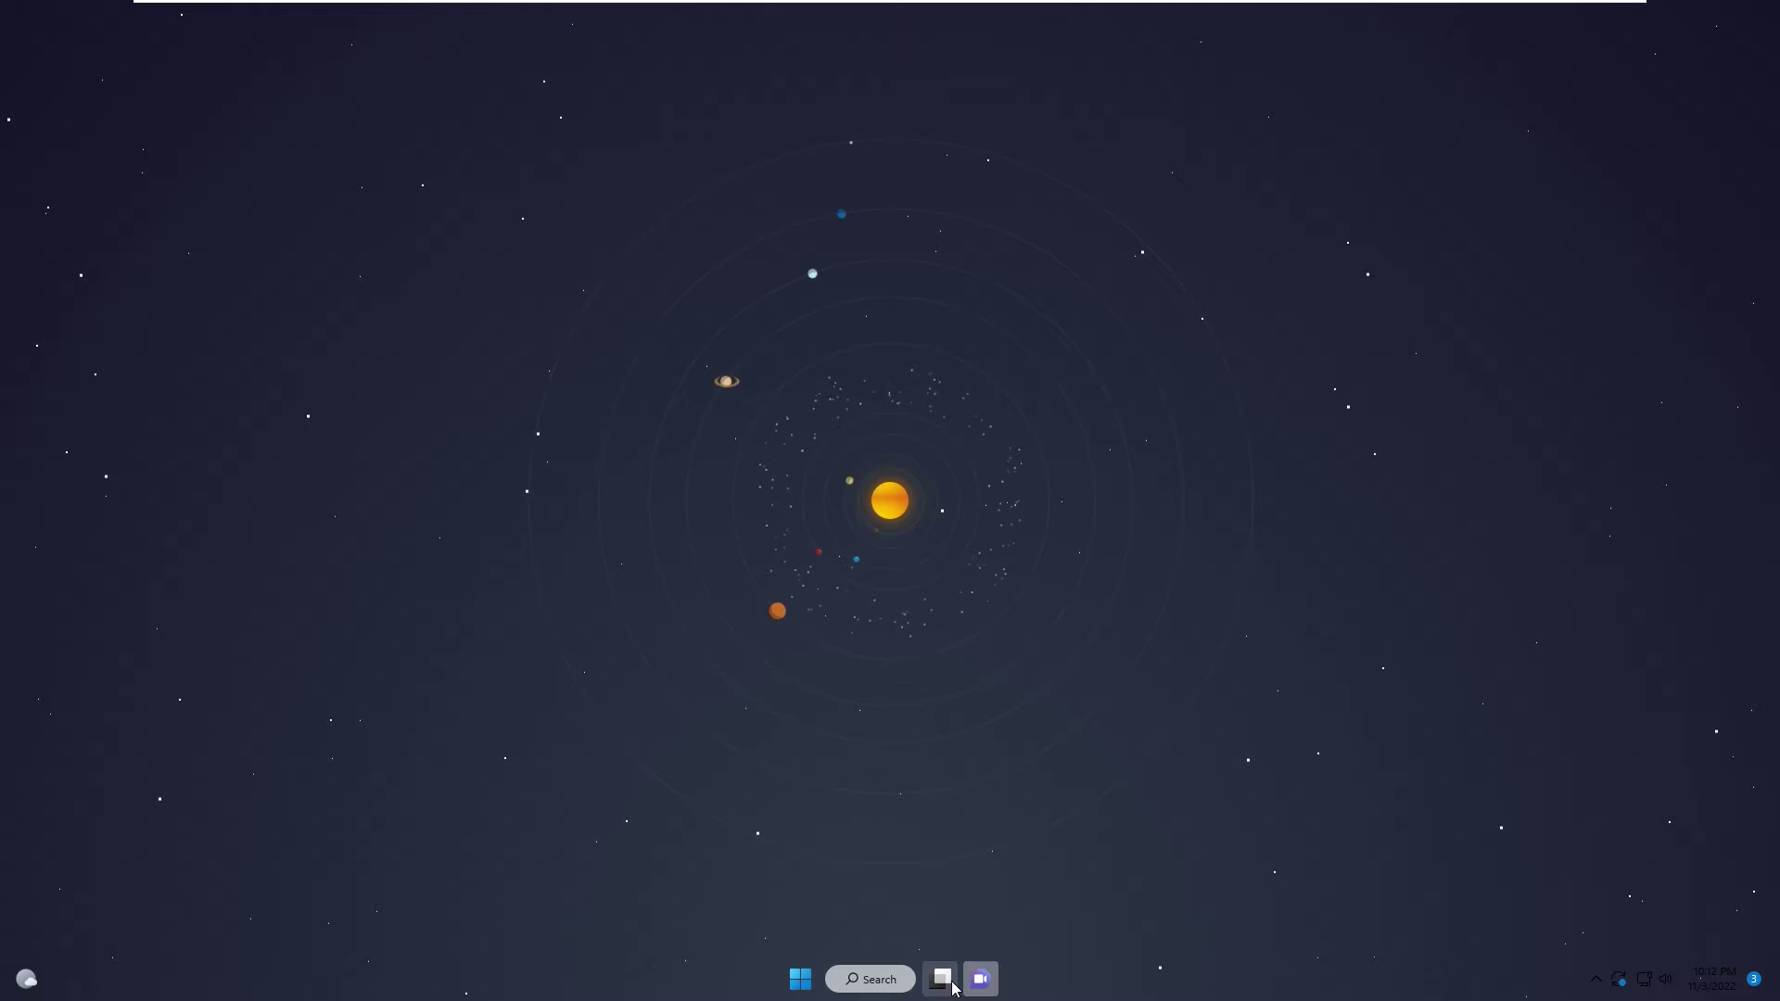
left_click(799, 979)
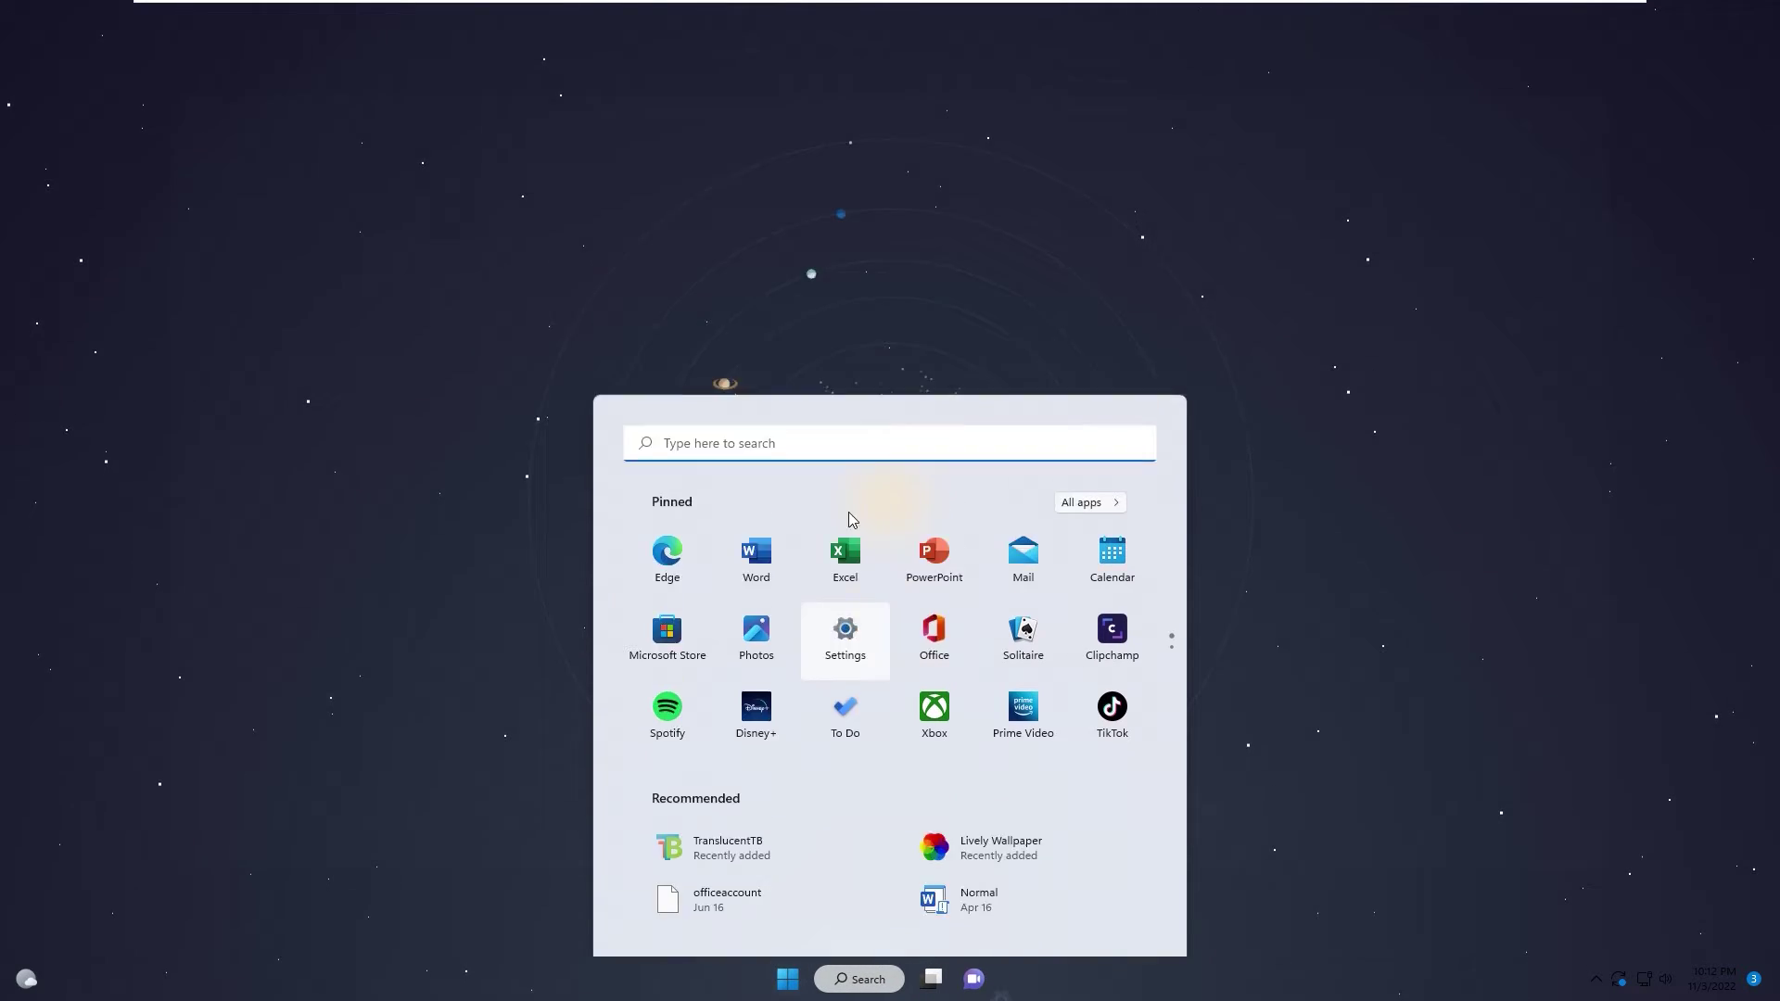
Switch Search, Task view, Widgets and Chat off in Settings' Taskbar page, then close Settings.
left_click(844, 632)
left_click(89, 309)
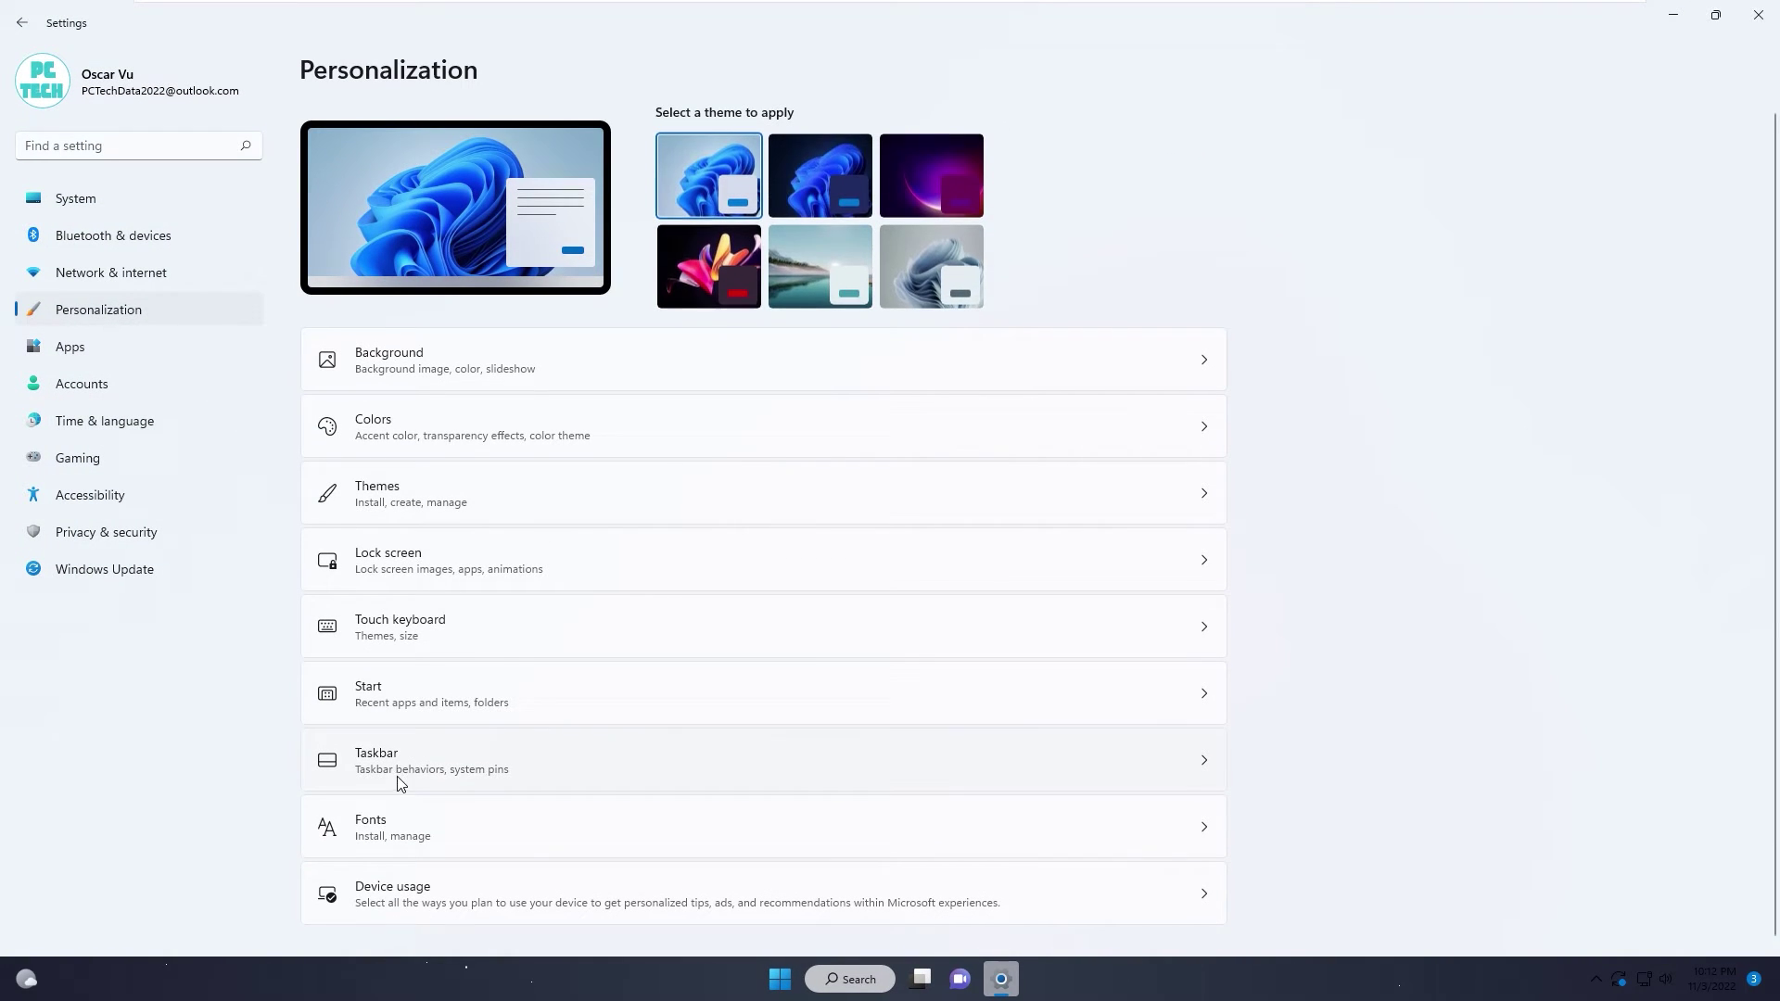
left_click(414, 764)
left_click(1154, 195)
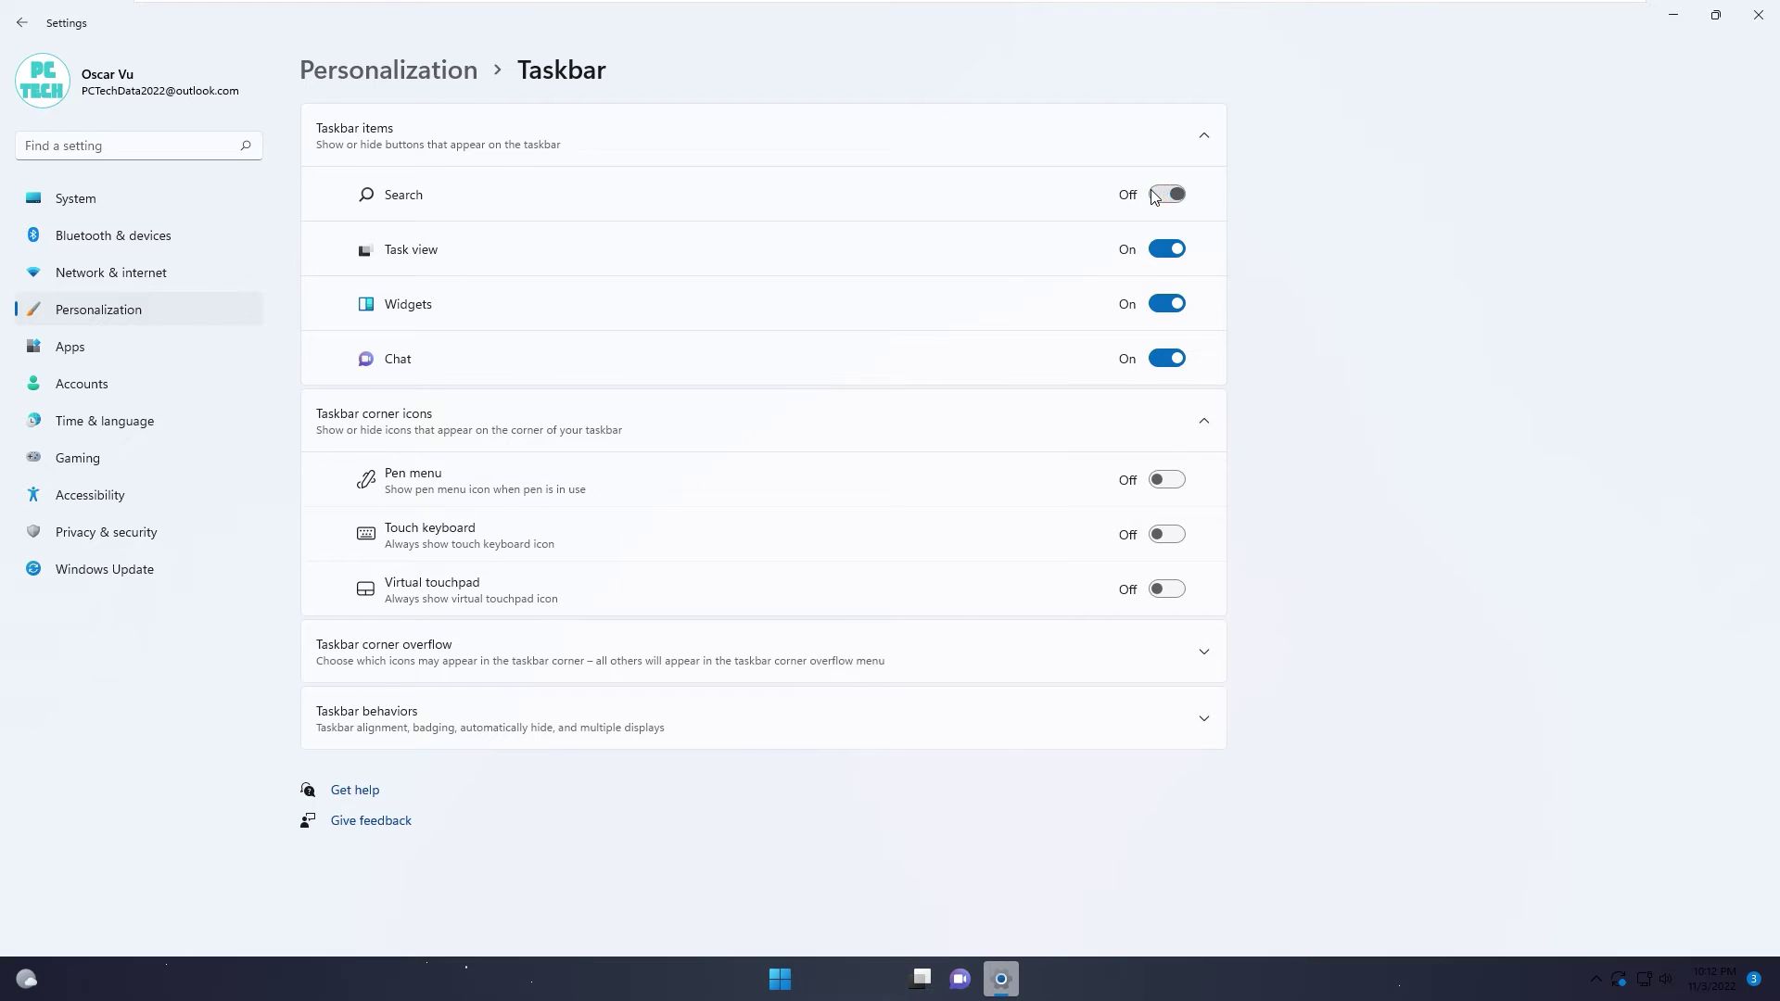
left_click(1167, 249)
left_click(1168, 304)
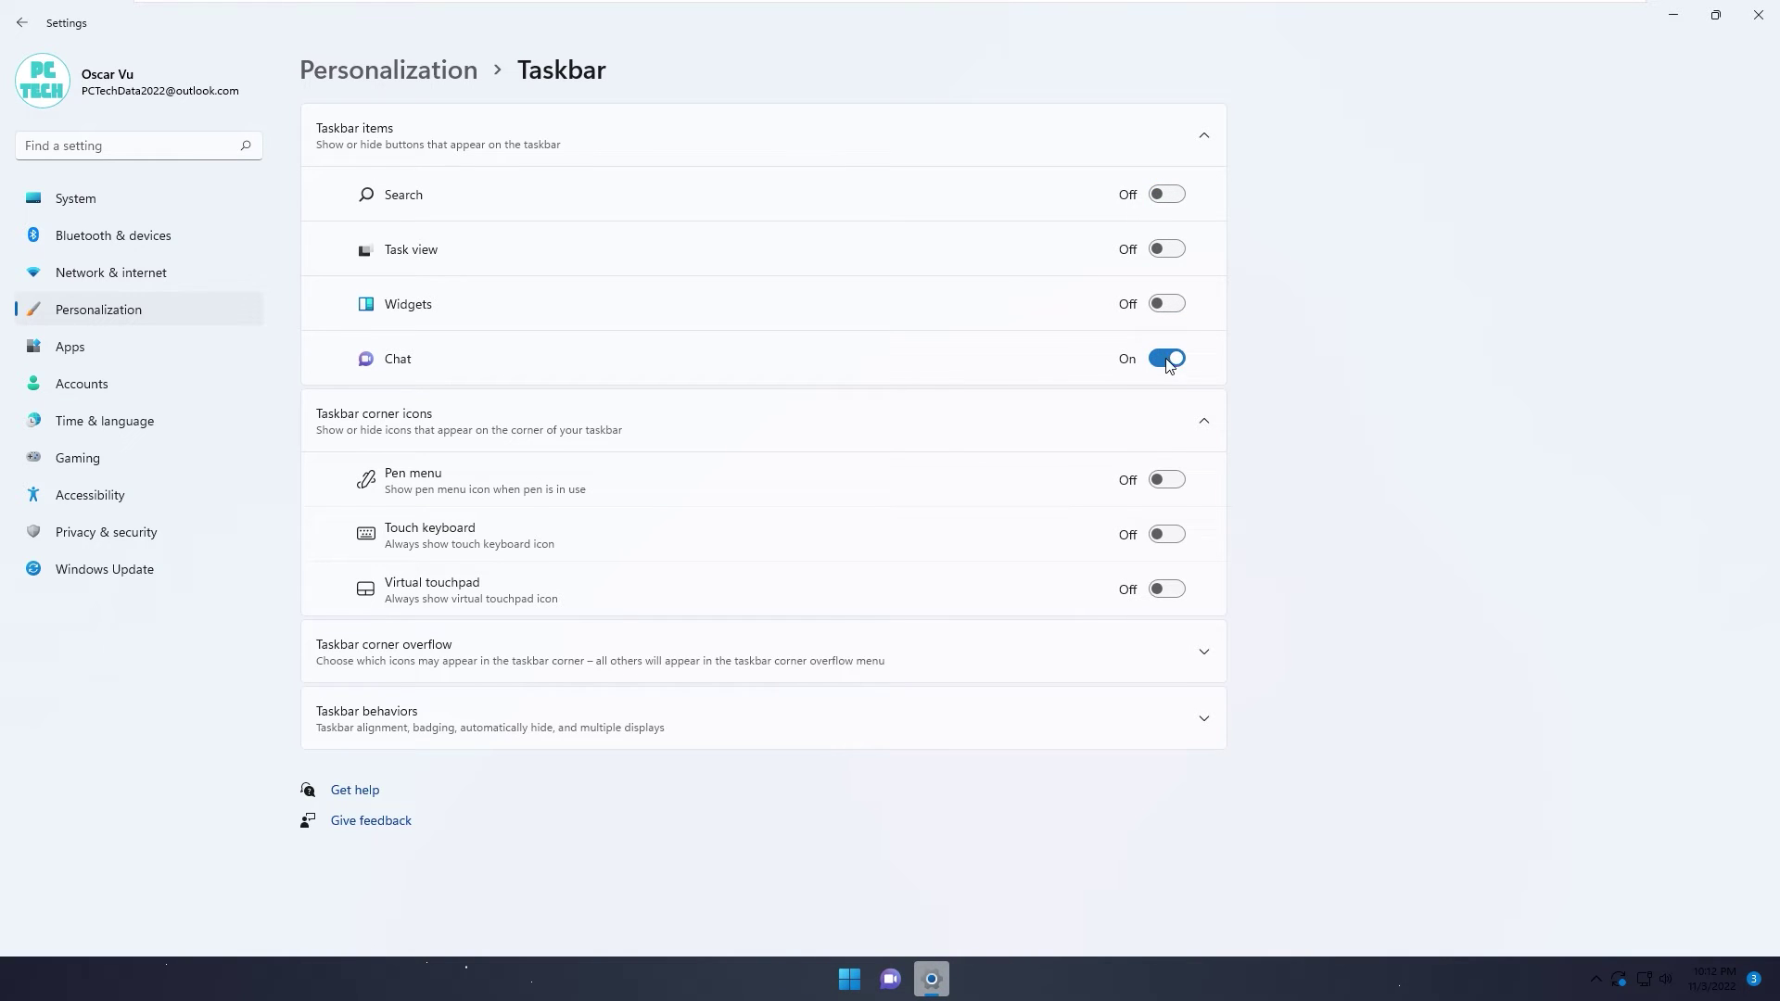
left_click(1167, 359)
left_click(1759, 15)
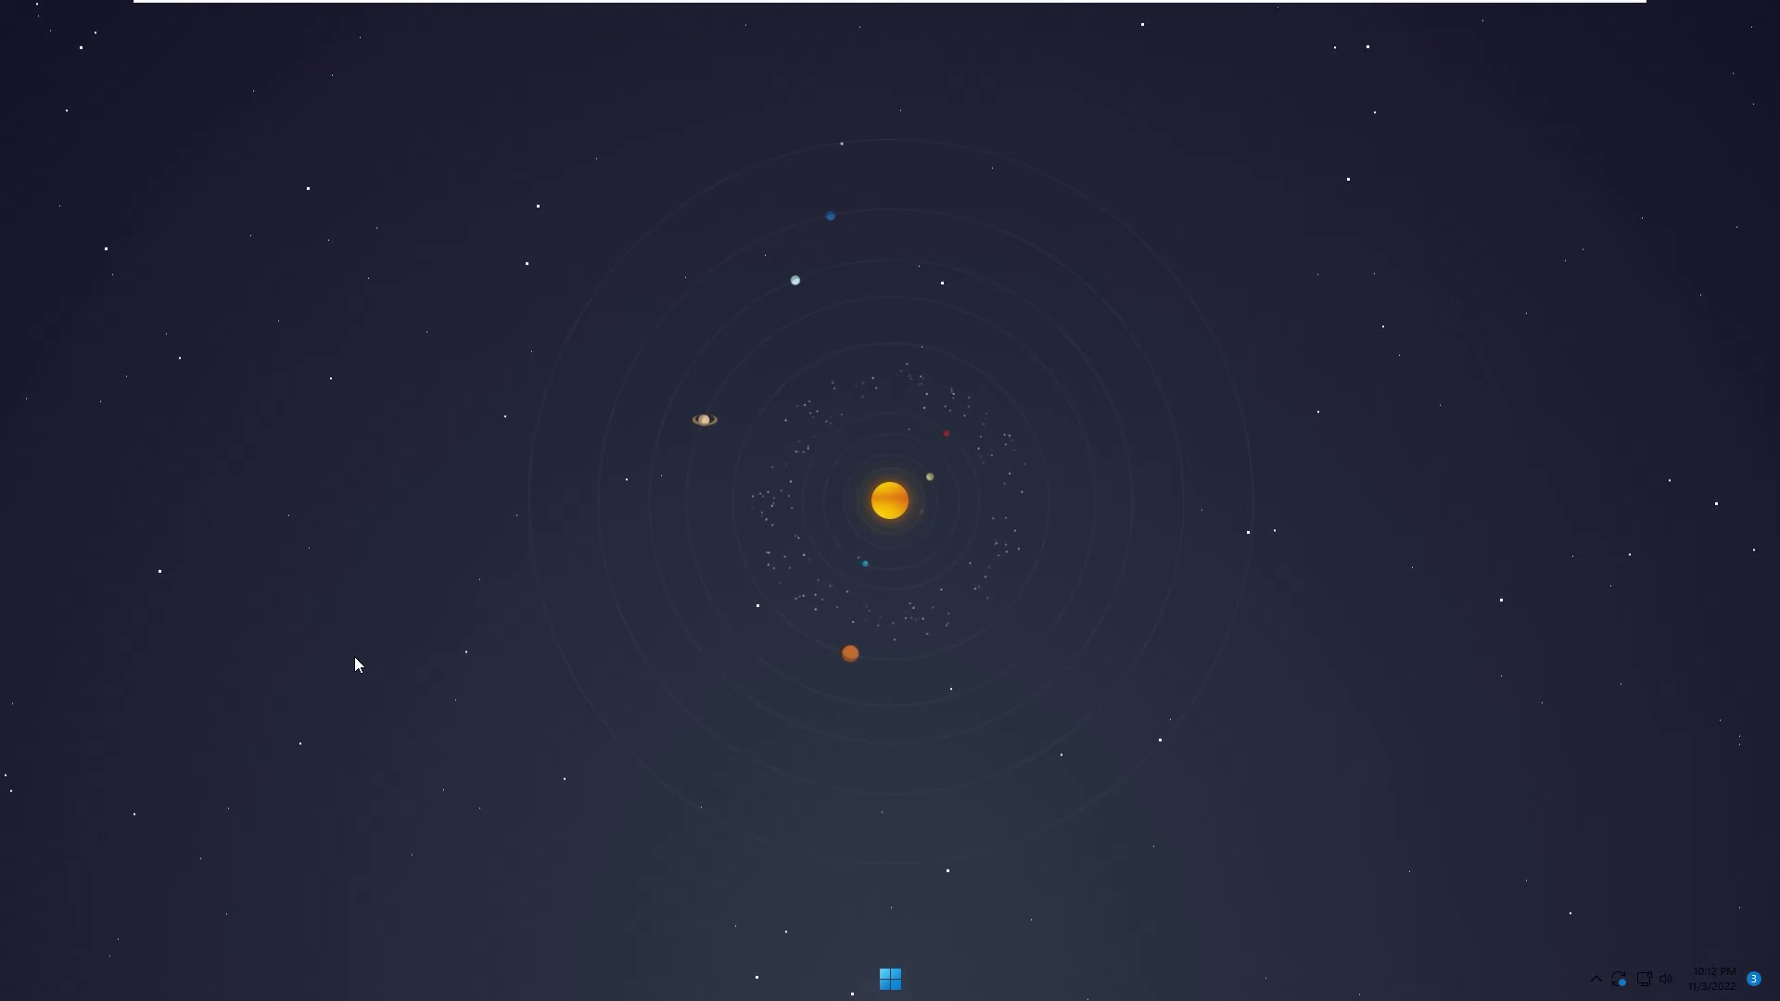
Open PCTech's 'Skins rainmeter for Windows desktop' playlist and play its fourth video.
key("super")
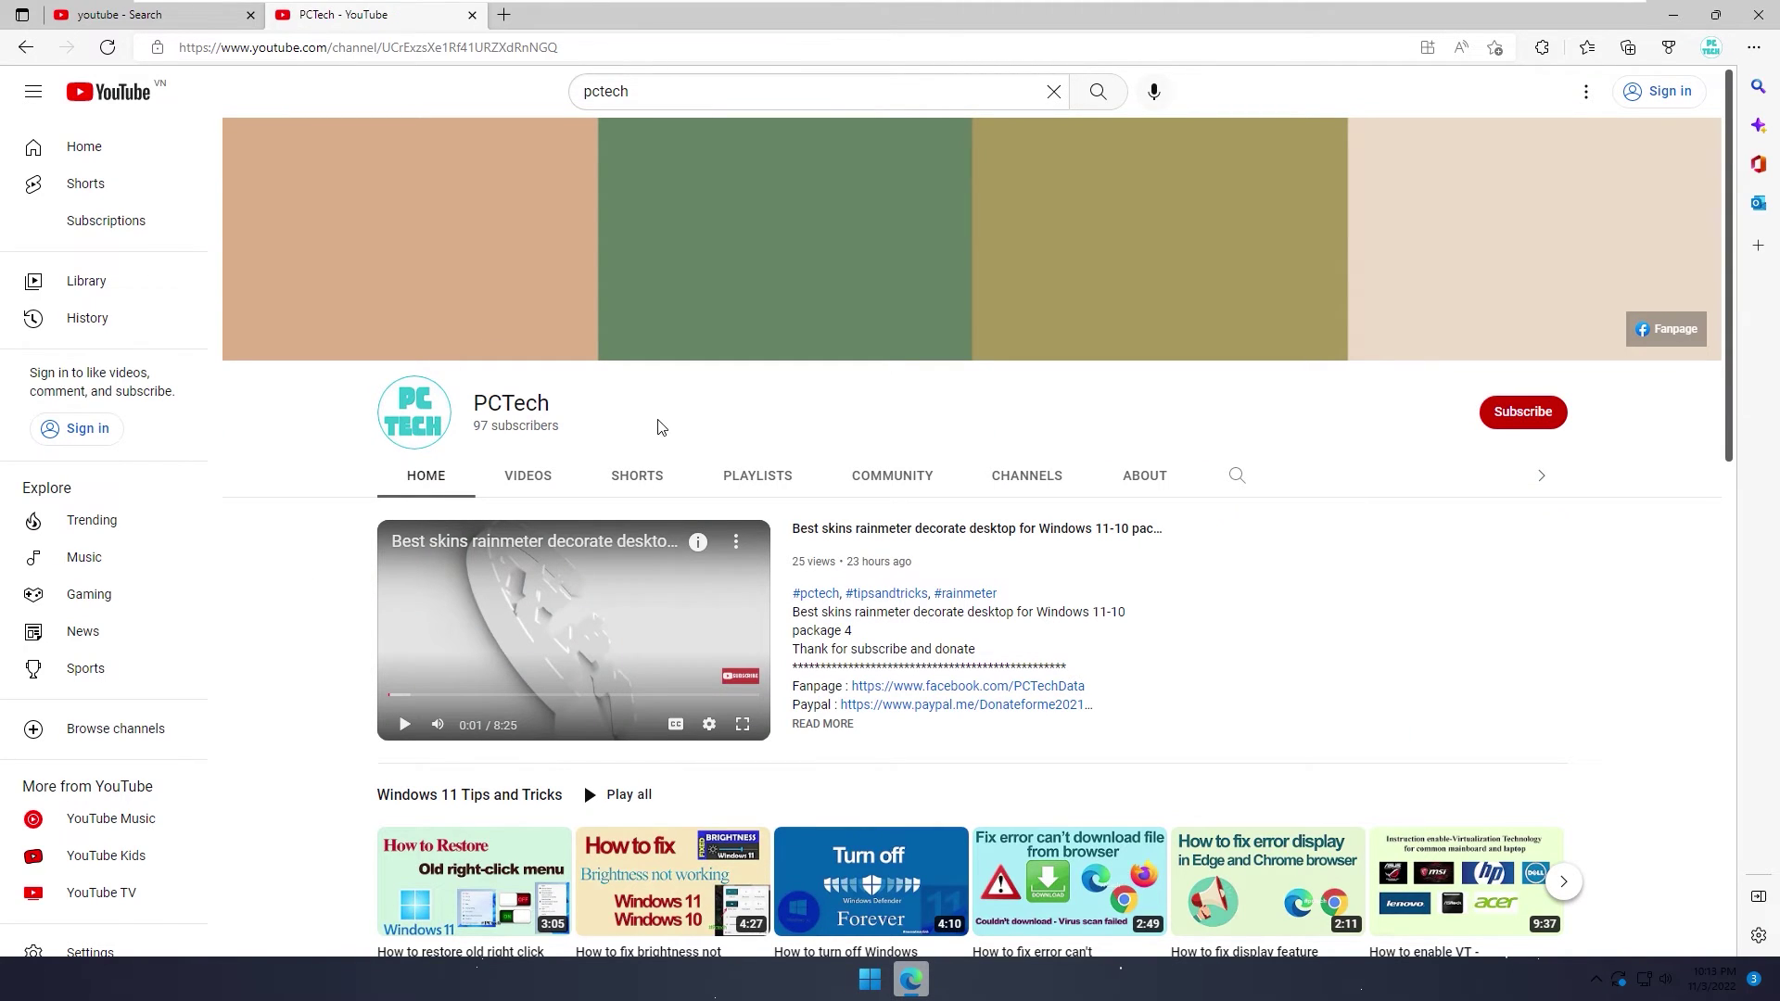
left_click(748, 481)
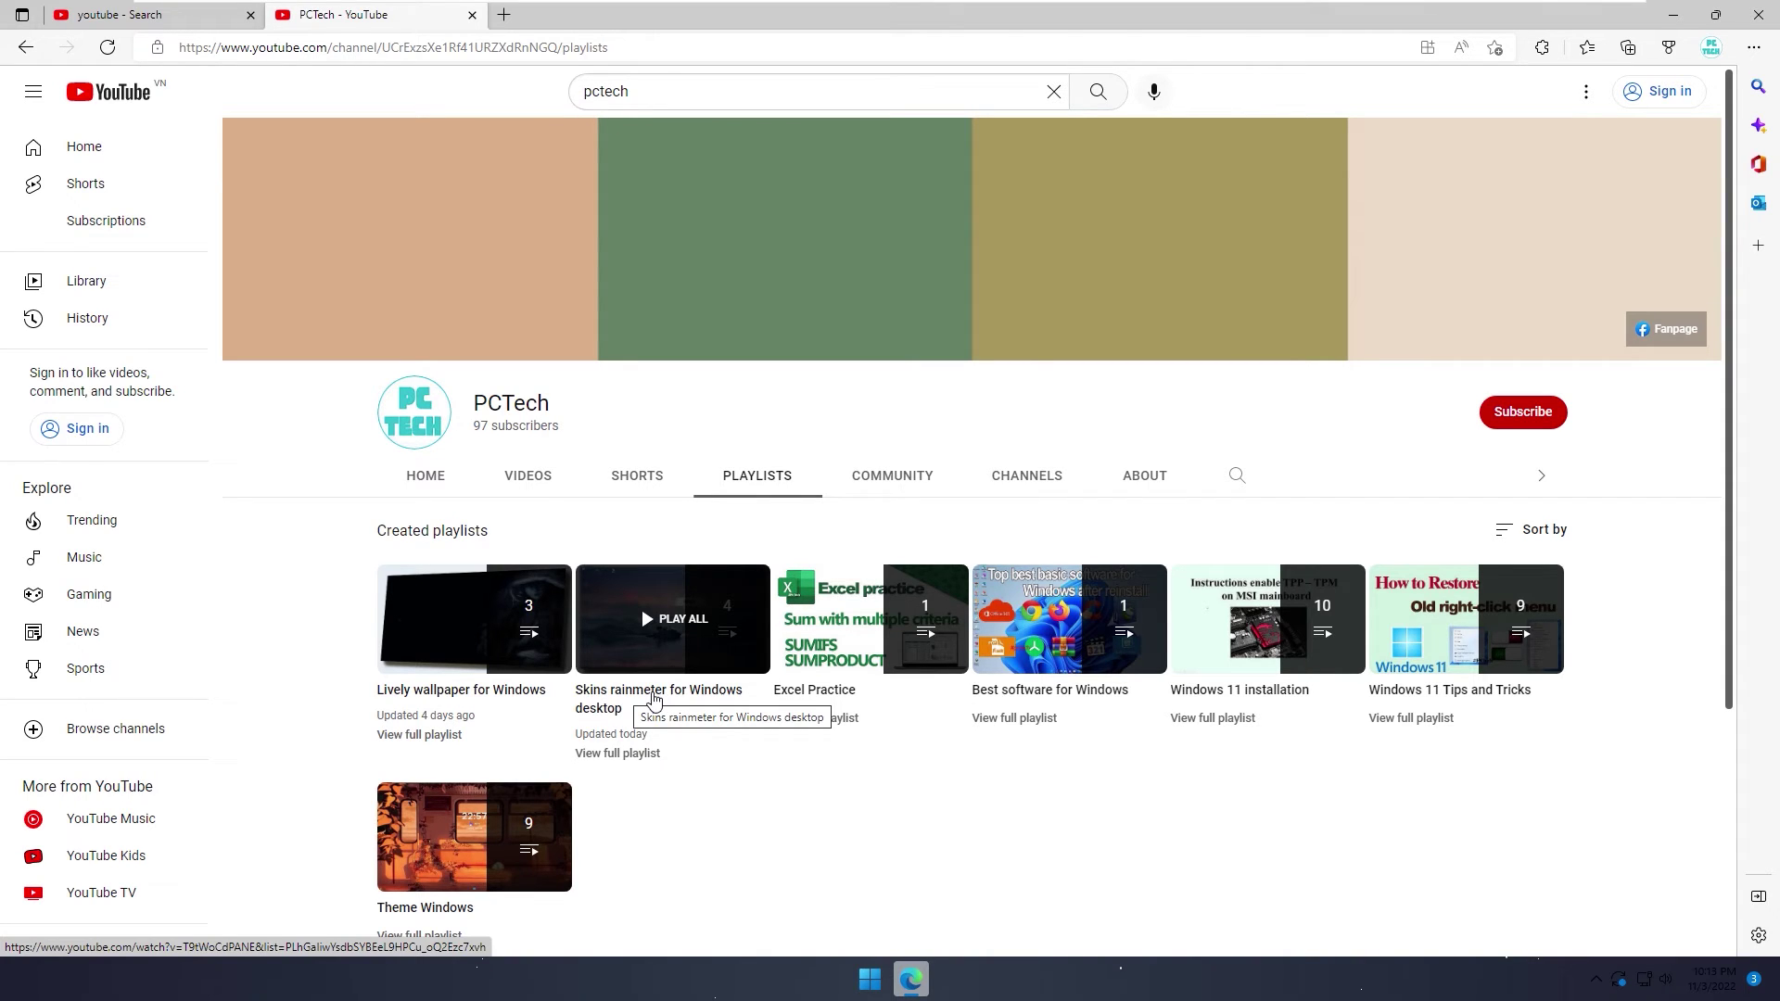
left_click(651, 696)
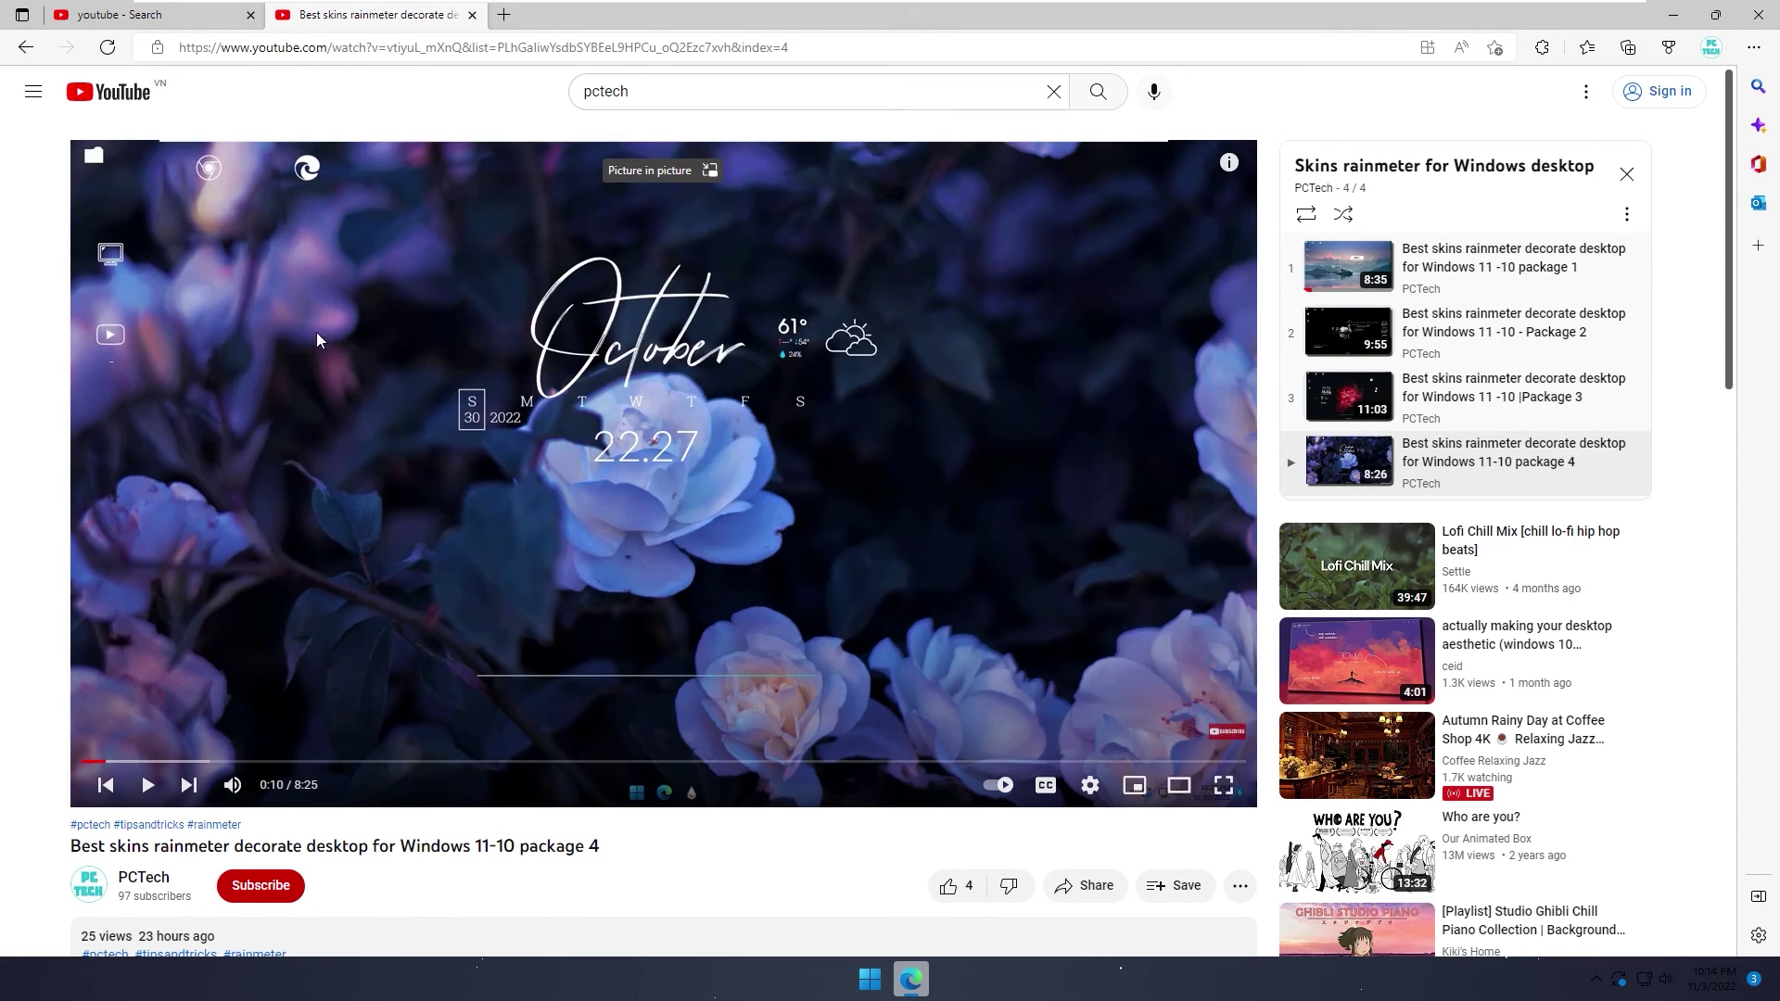
Show the desktop with Win+D, hiding the browser window.
key("super+d")
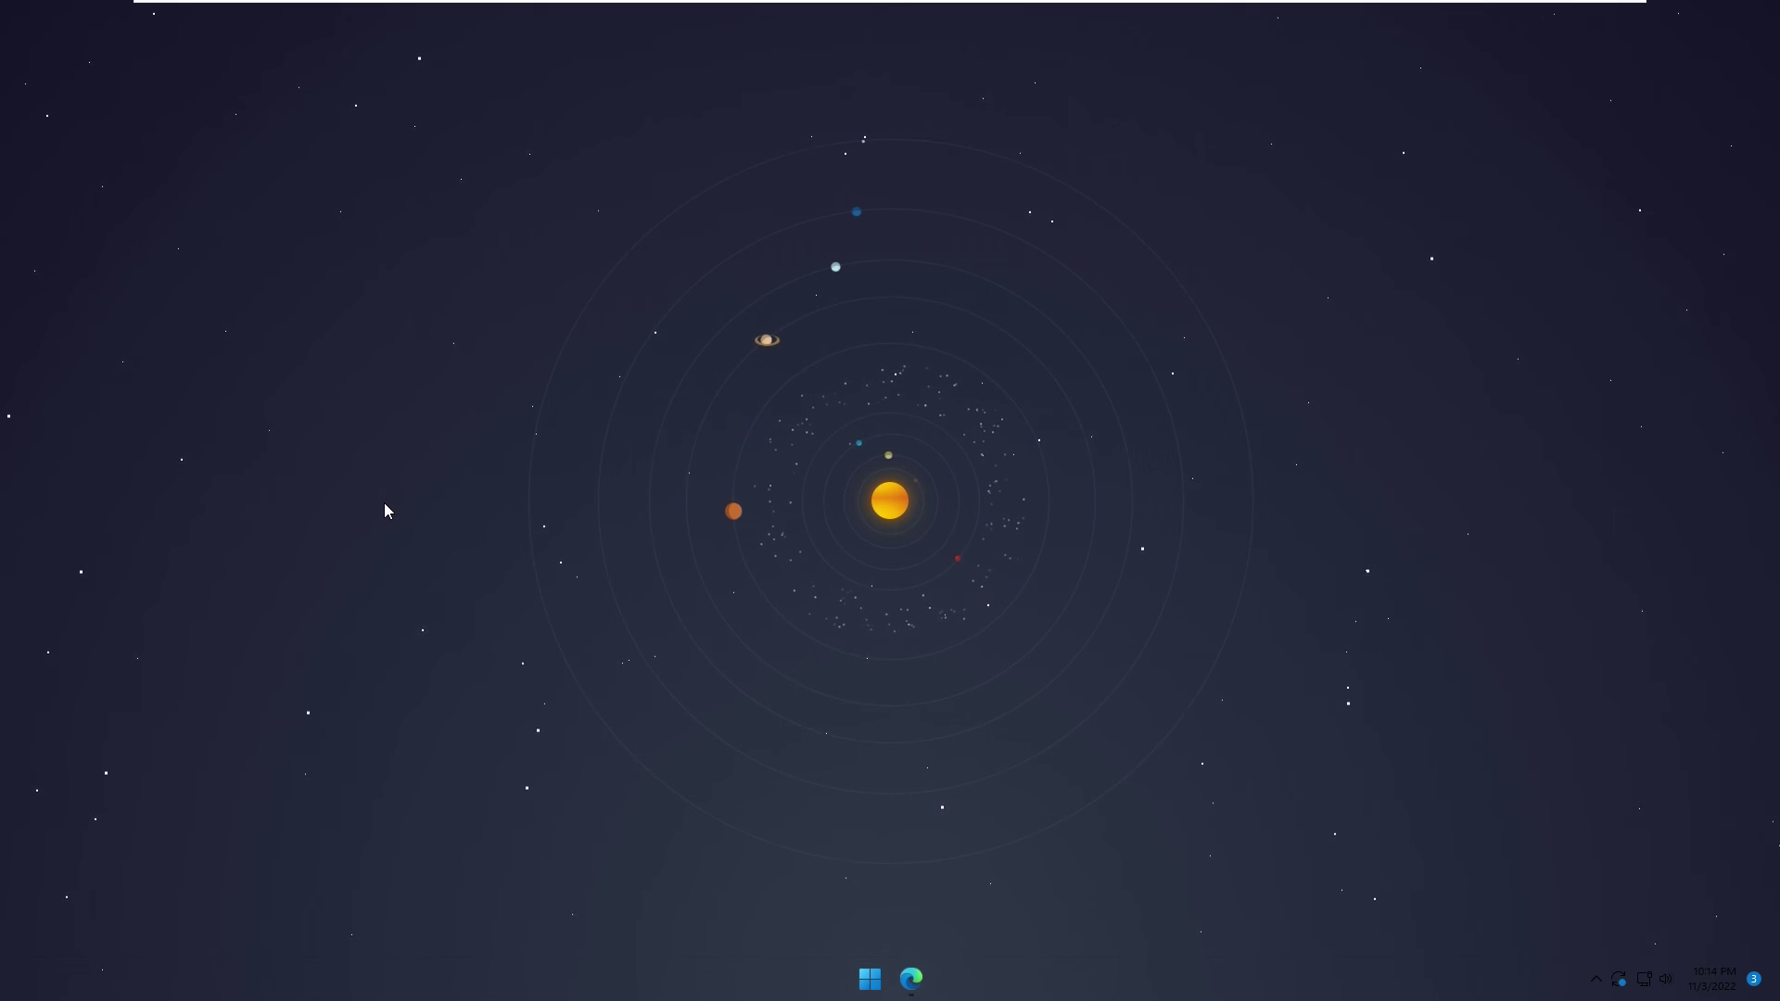